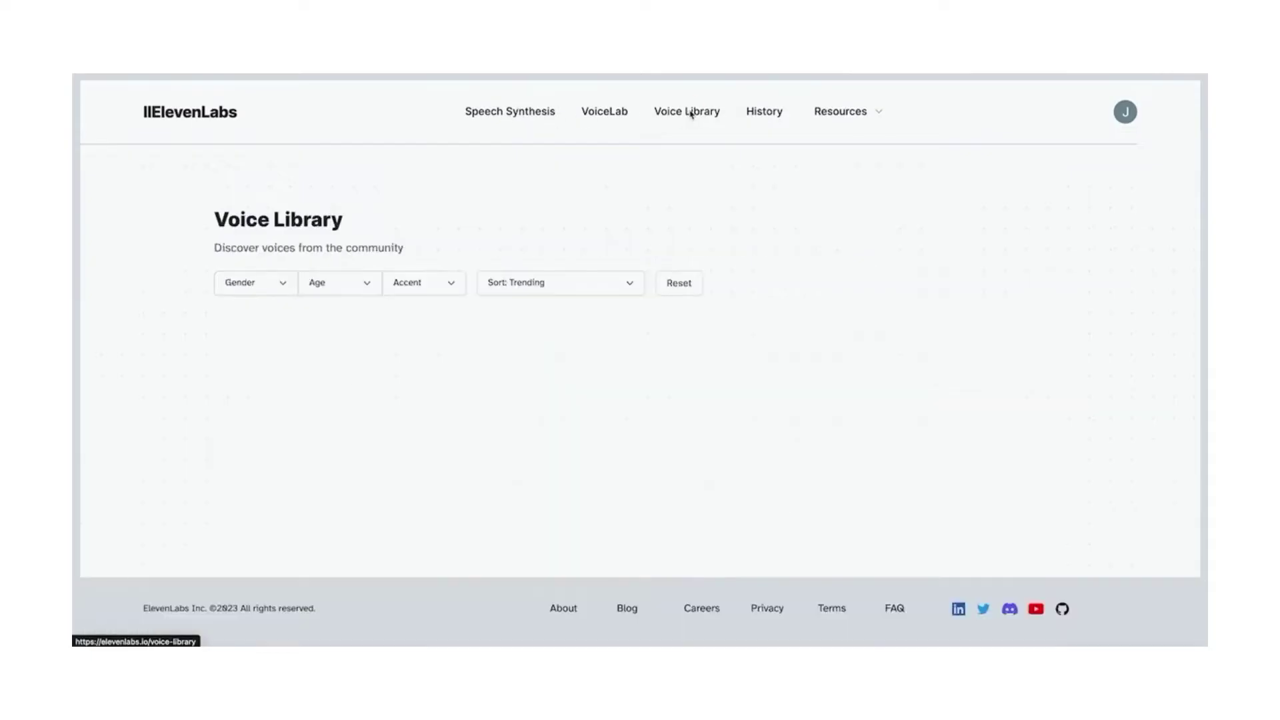
- Open the Help Center from the Resources menu, then return to the Voice Library
click(854, 115)
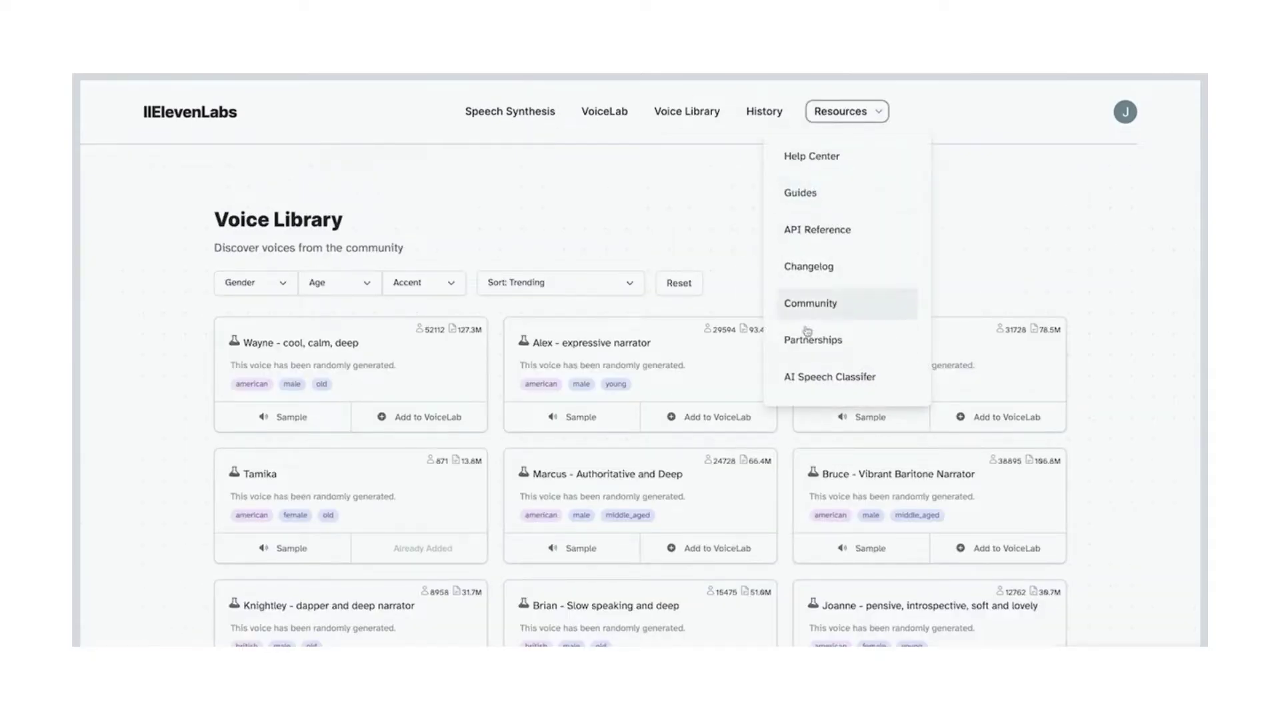
click(814, 155)
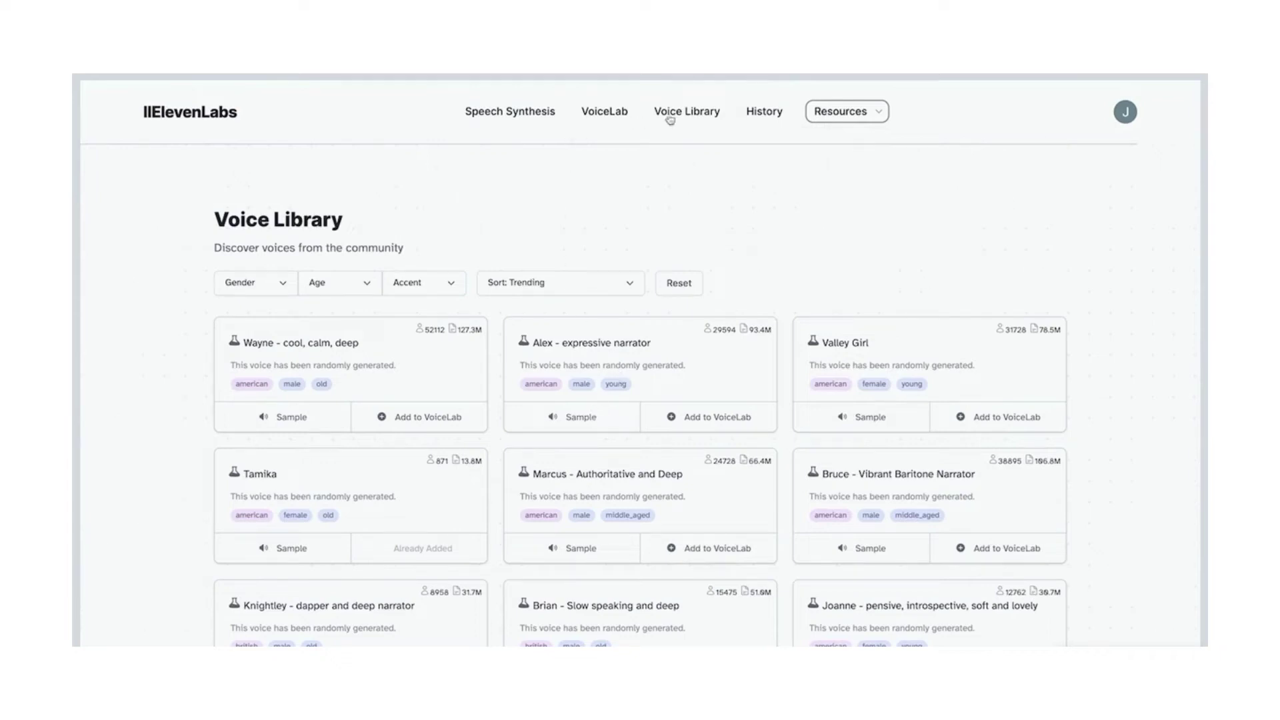
click(671, 120)
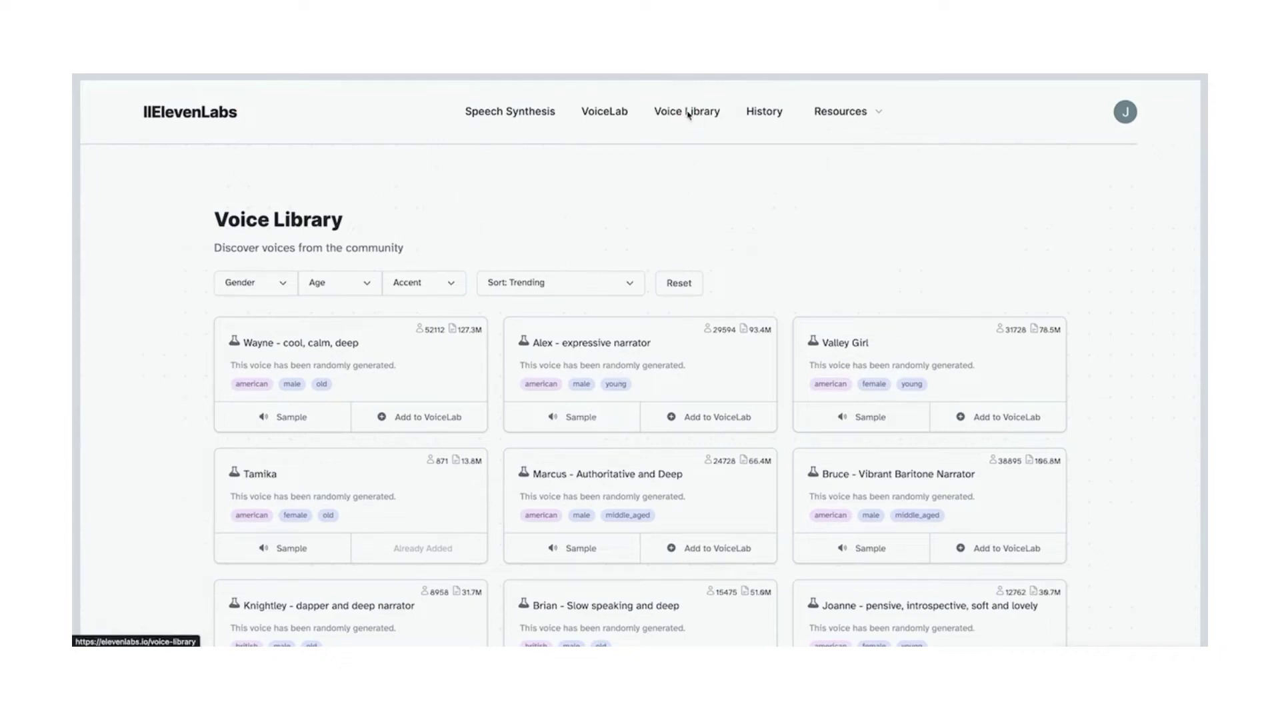
- Check the gender, age, accent and sort filters, keeping Trending order, then go to VoiceLab
click(293, 286)
click(353, 287)
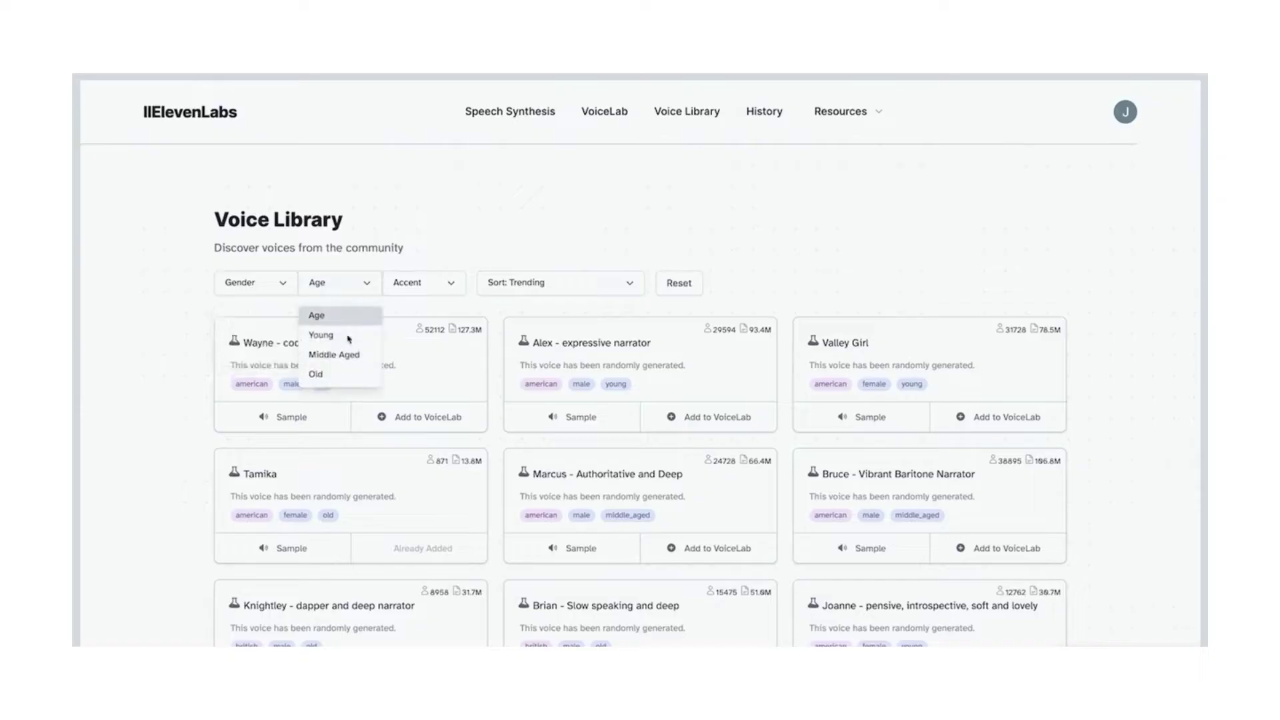
click(429, 285)
click(572, 291)
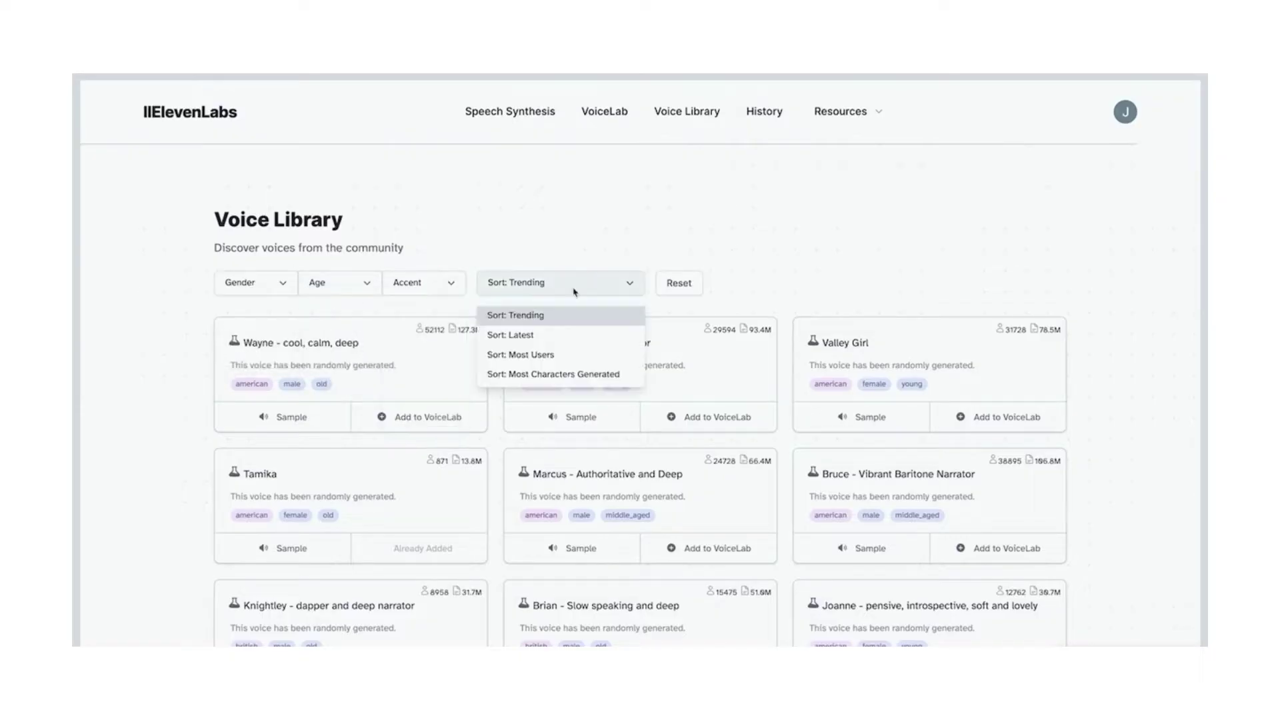
click(738, 257)
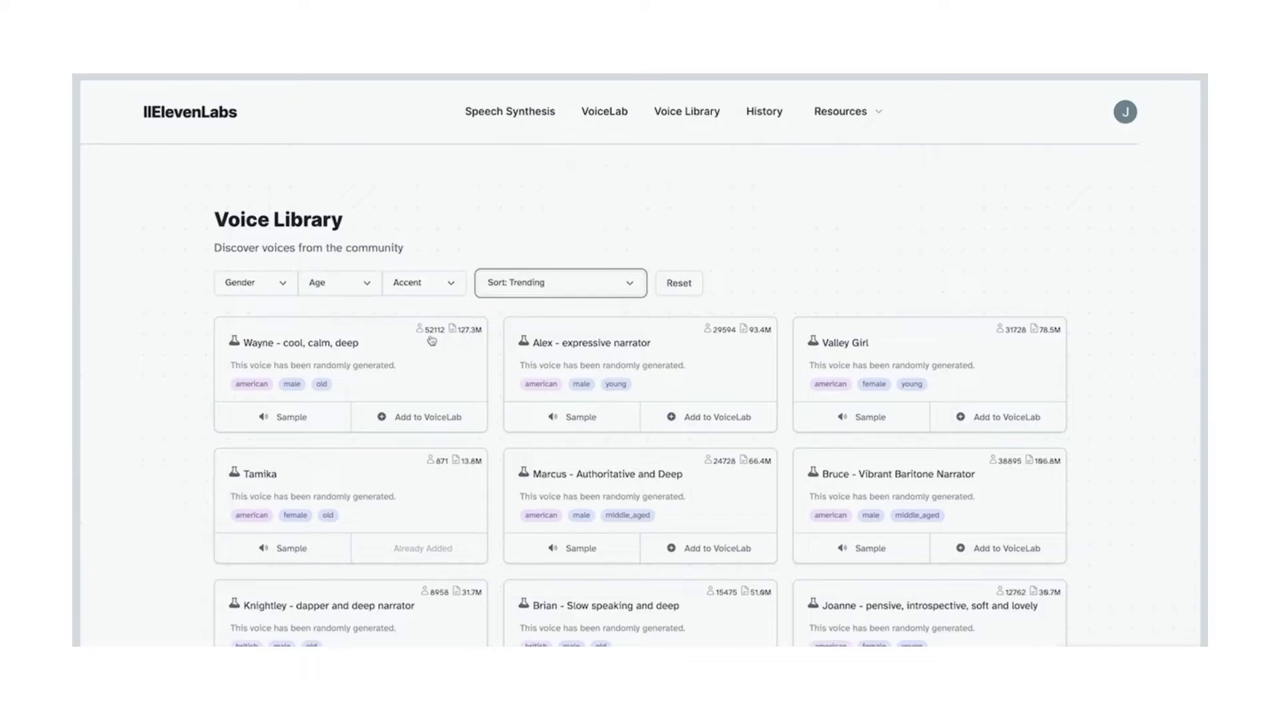
mouse_move(708, 339)
click(603, 113)
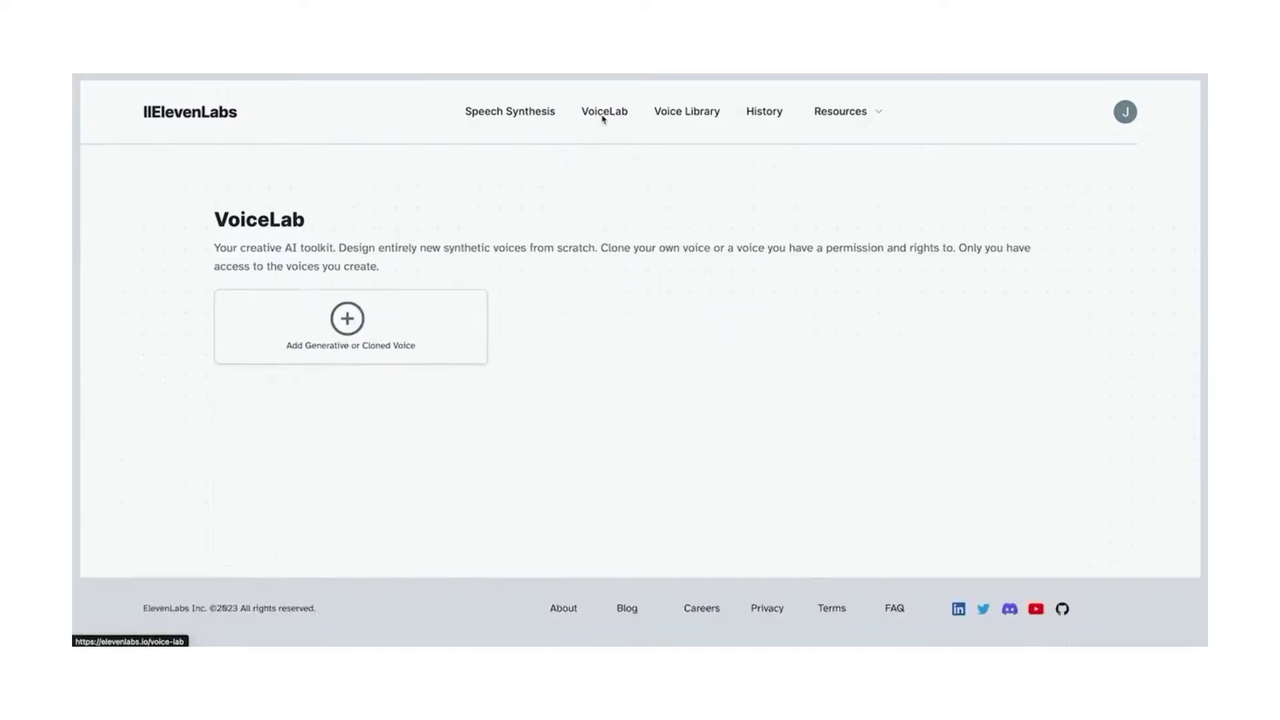
- Dismiss the Add Generative or Cloned Voice choice without creating anything, then go to Speech Synthesis
click(346, 342)
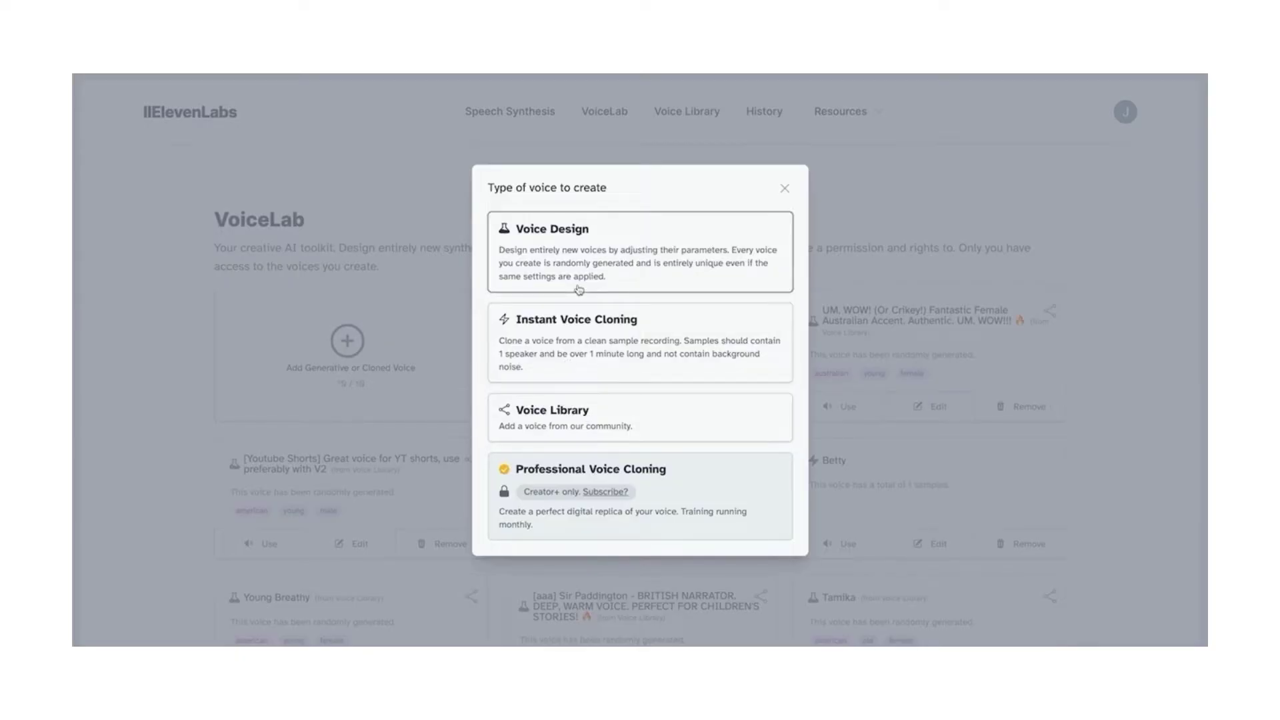
click(784, 189)
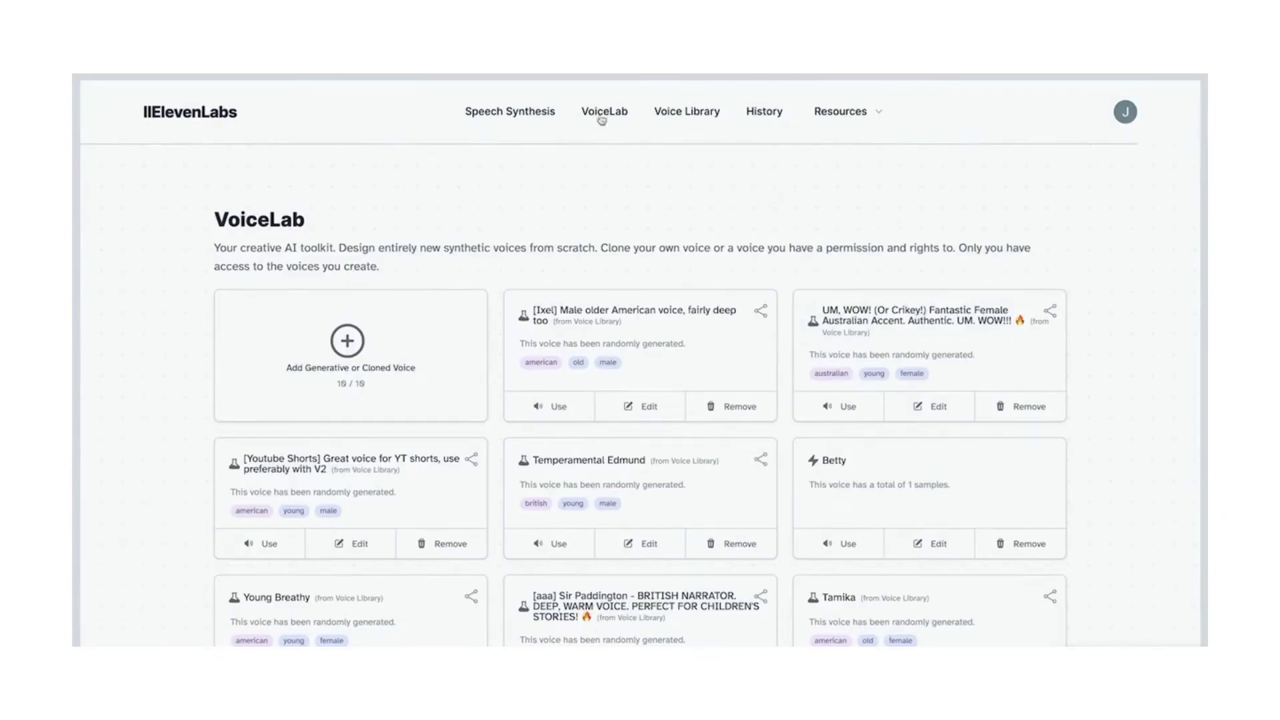
click(520, 119)
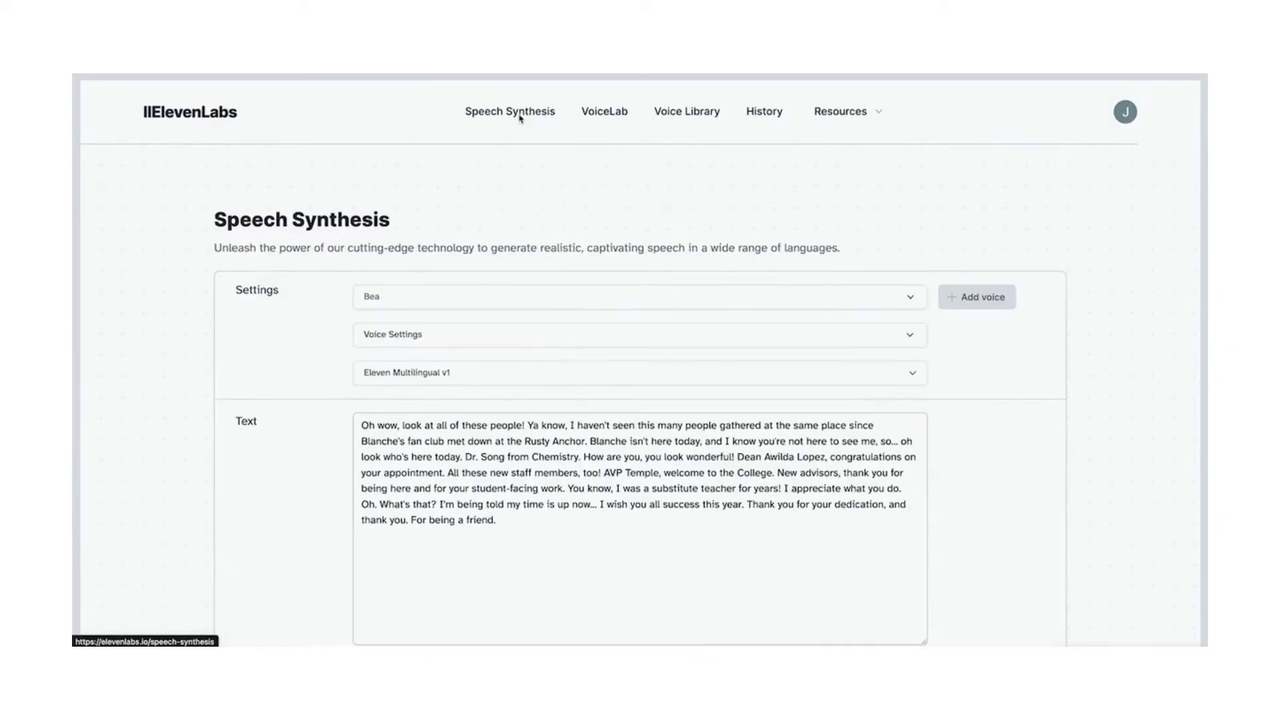
- Select the cloned Bea voice and review its stability and clarity settings
click(907, 297)
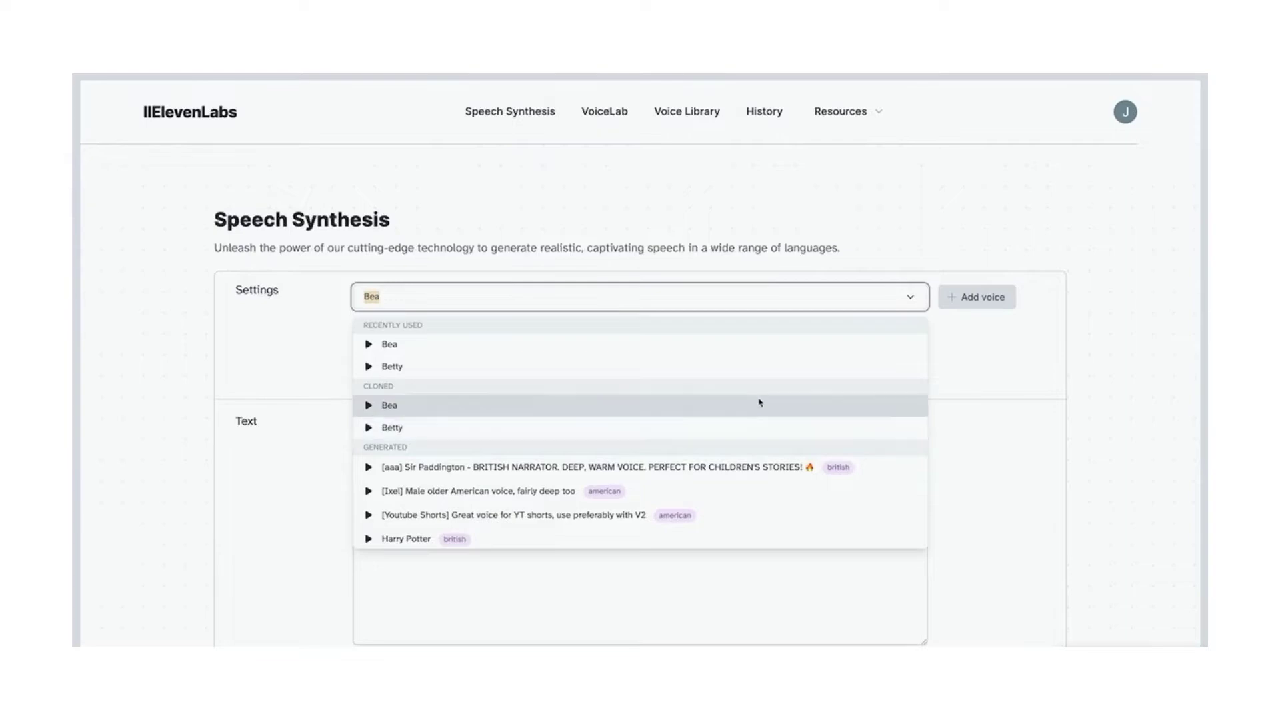
click(760, 402)
click(465, 346)
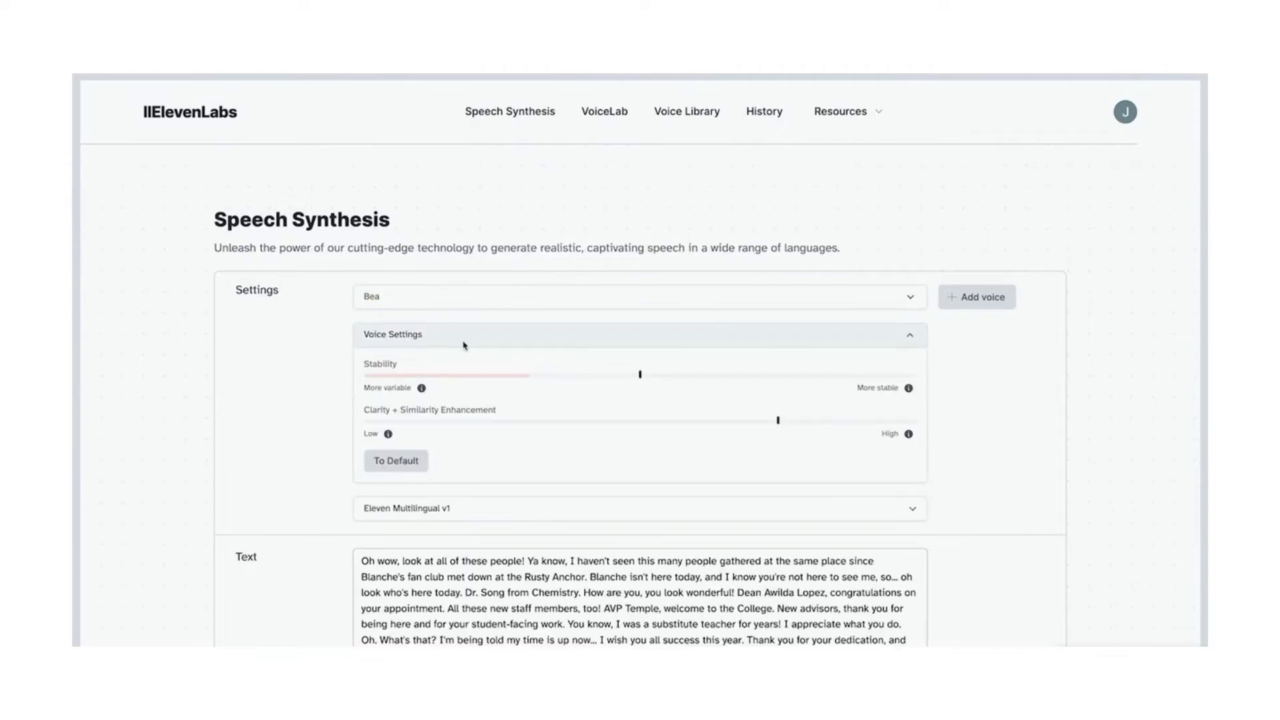
click(910, 334)
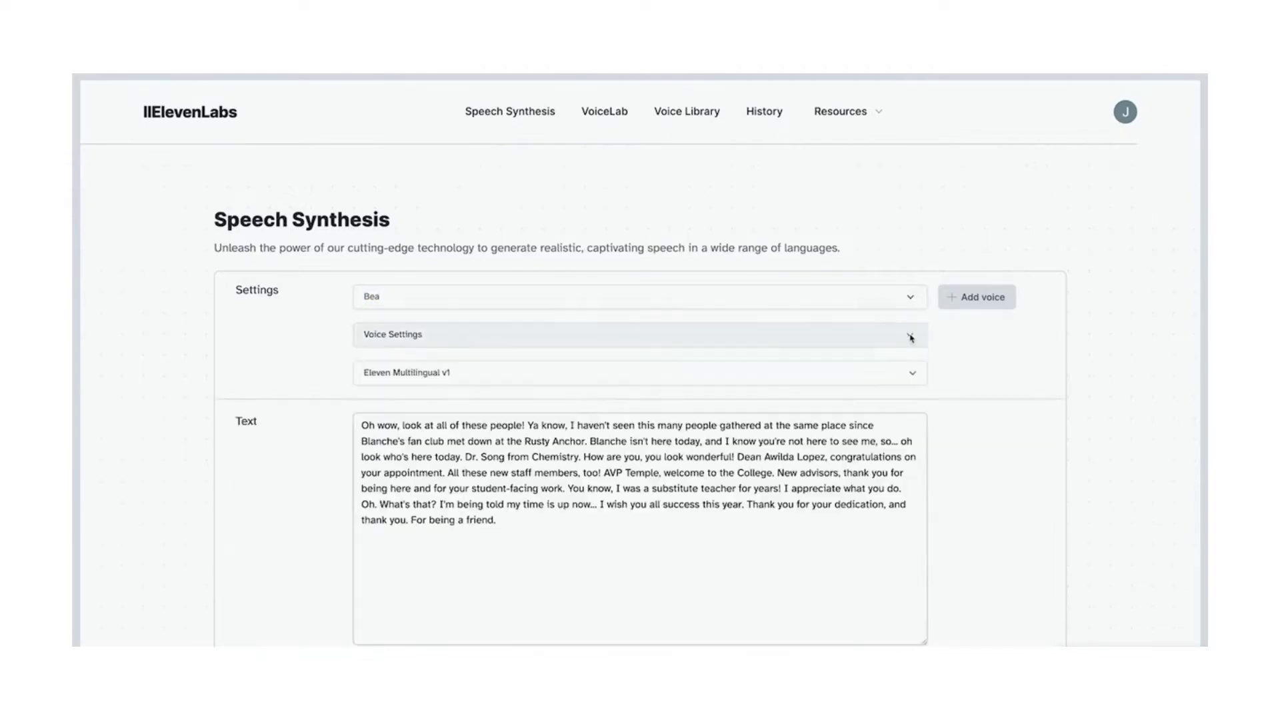
- Keep the Eleven Multilingual v1 model and scroll down to the Generate button
click(525, 375)
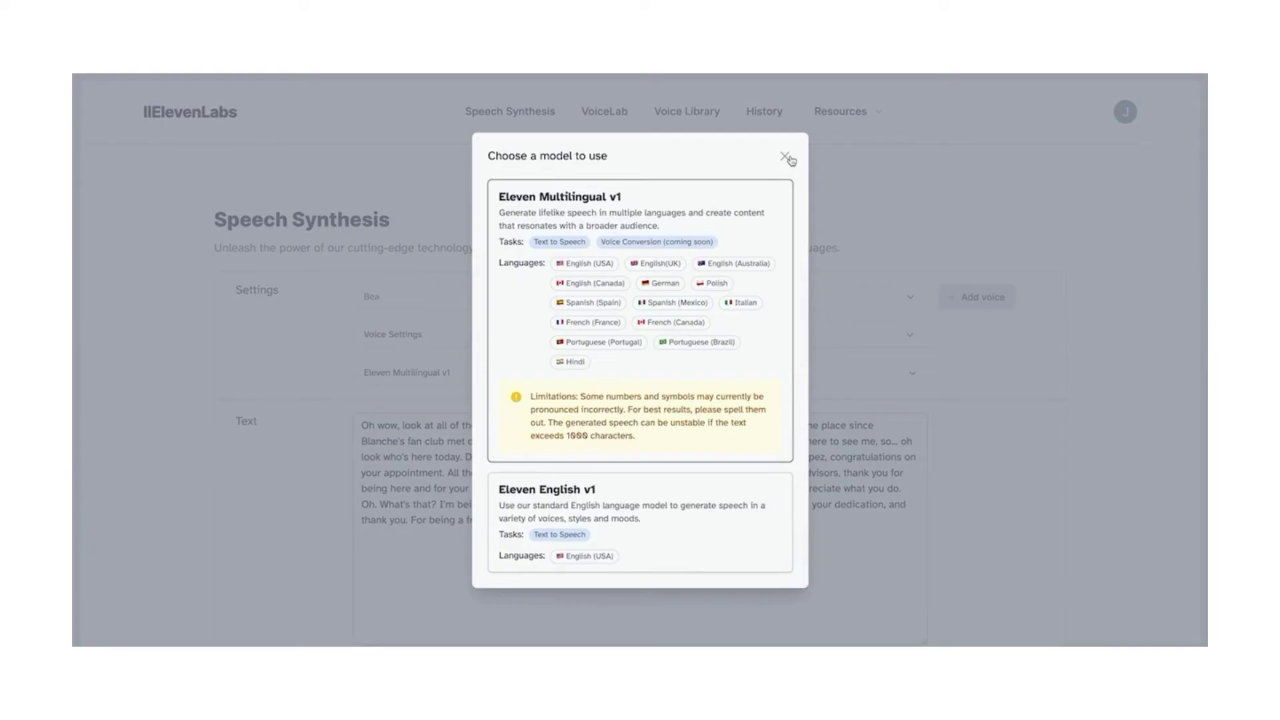
click(785, 158)
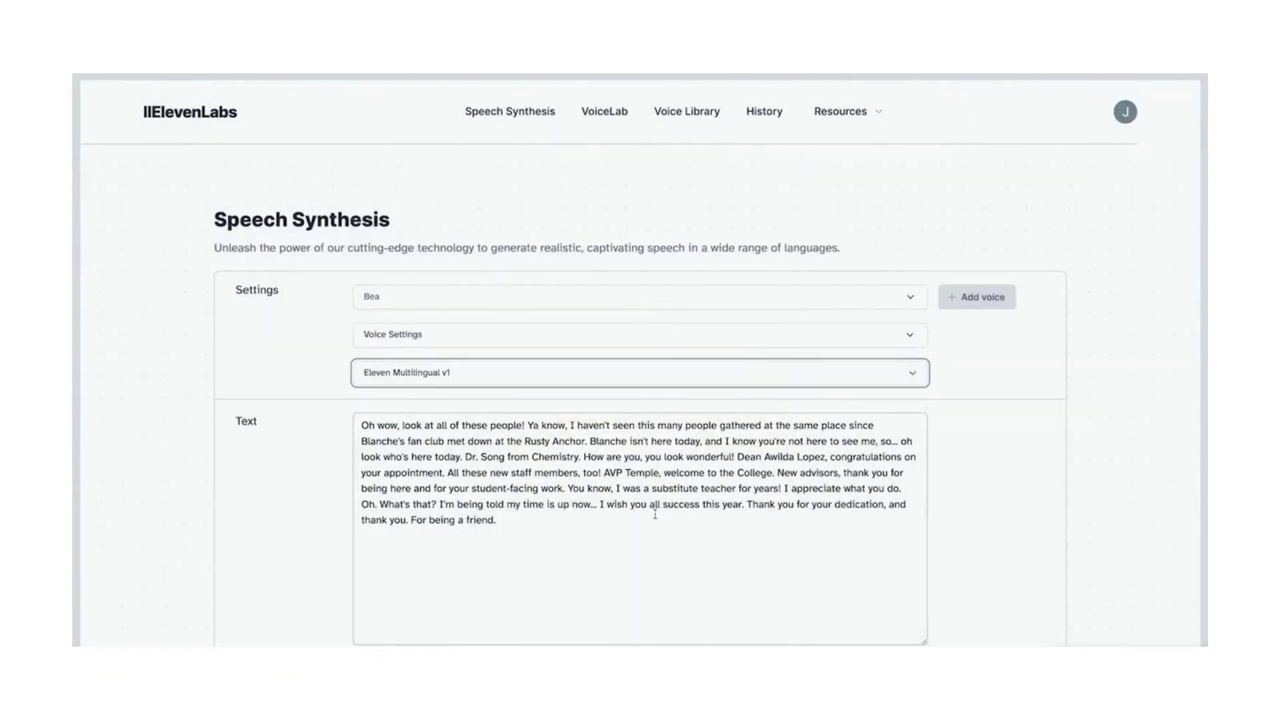
scroll(844, 470, down, 3)
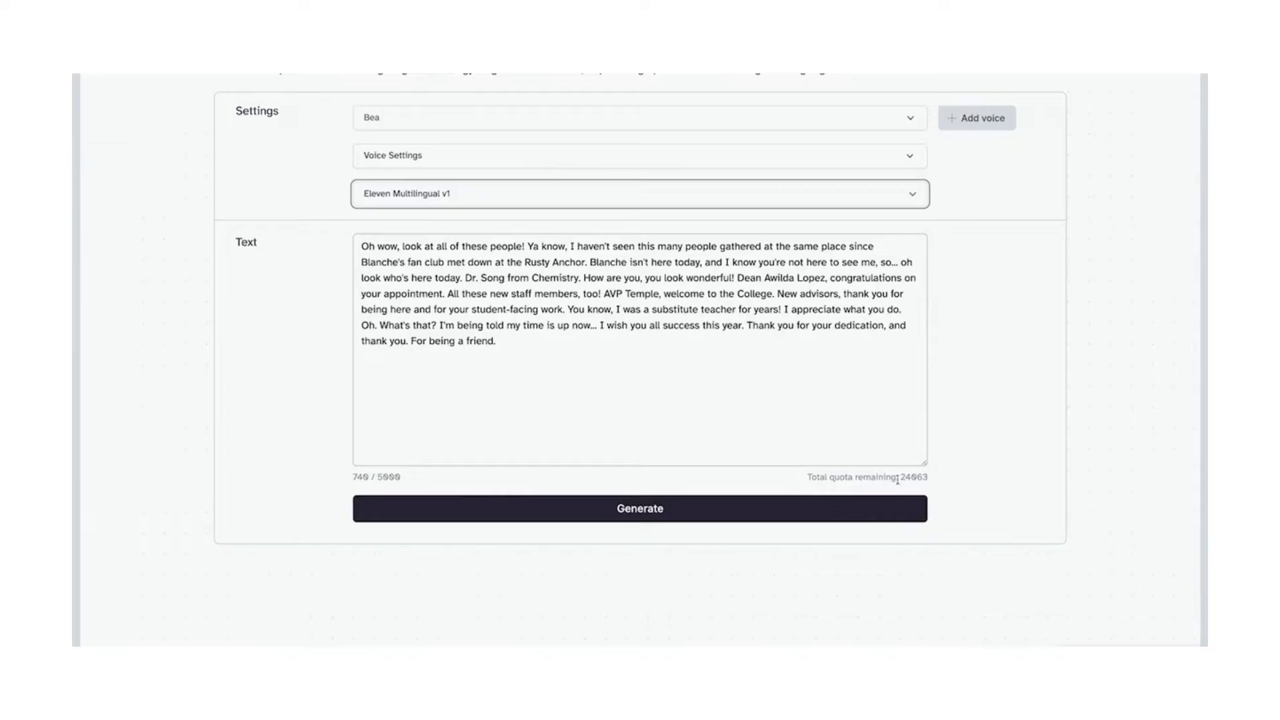
scroll(1149, 560, up, 1)
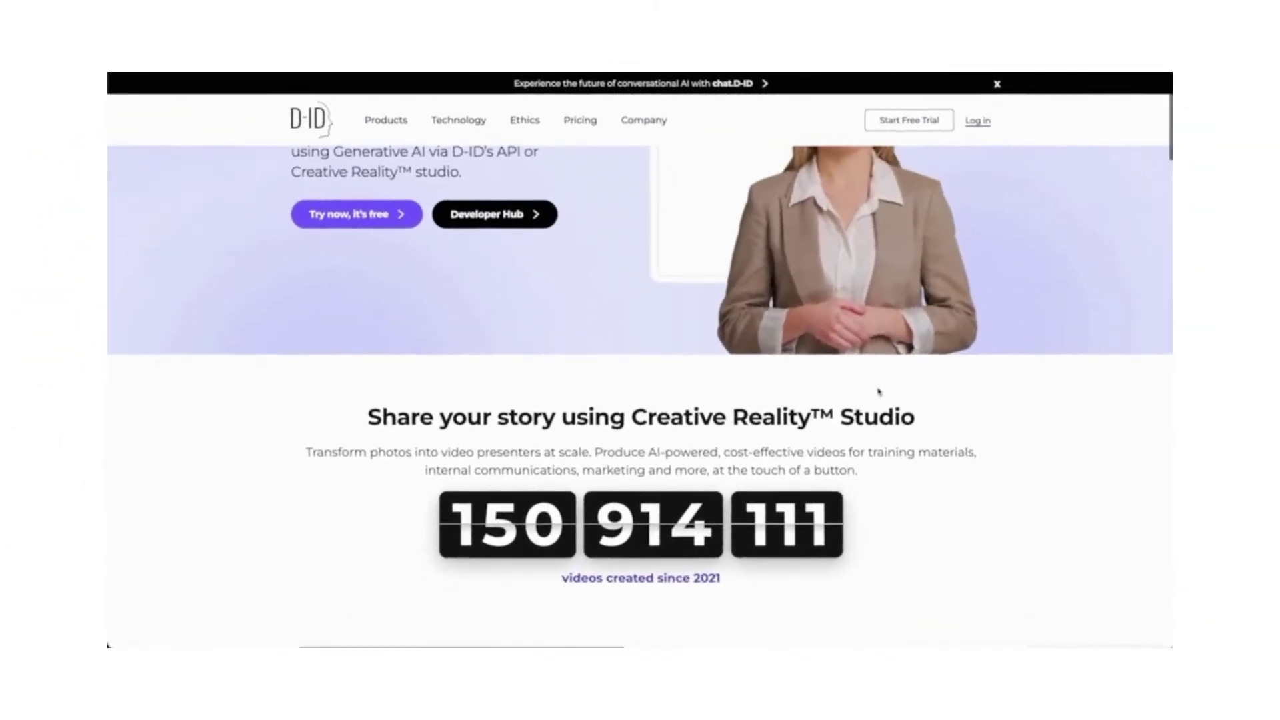
scroll(879, 394, down, 2)
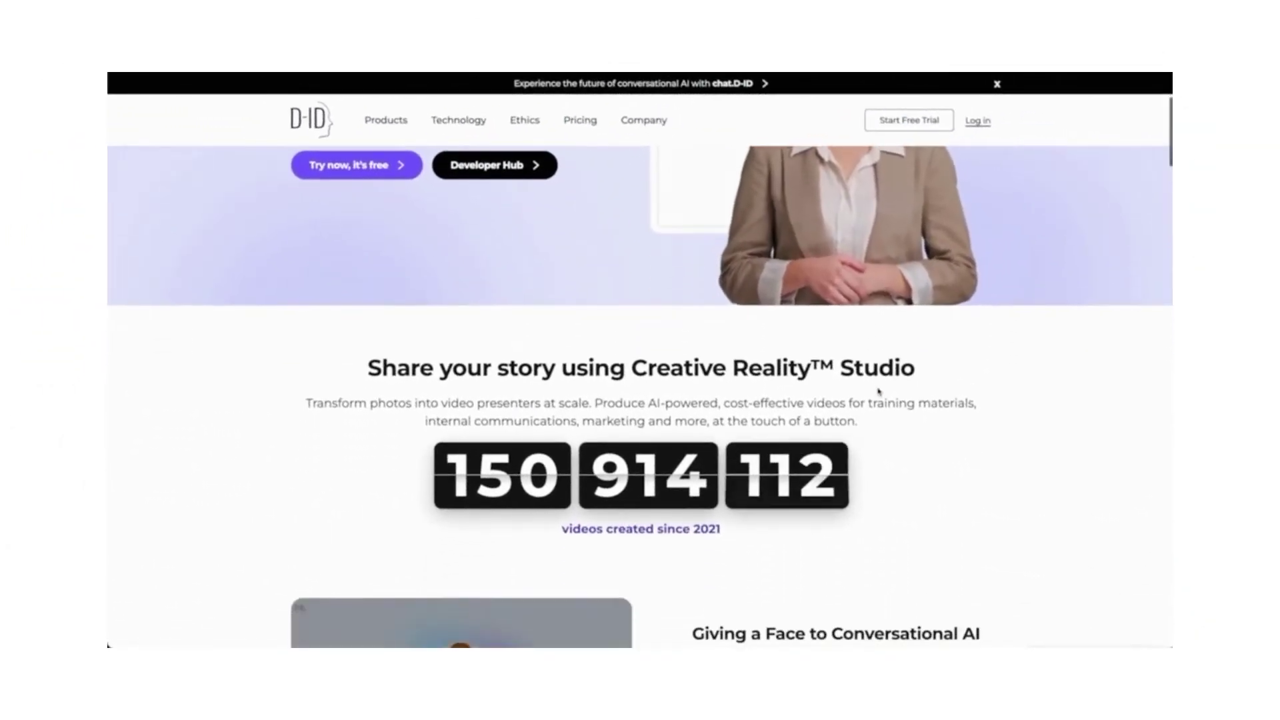
scroll(880, 398, down, 7)
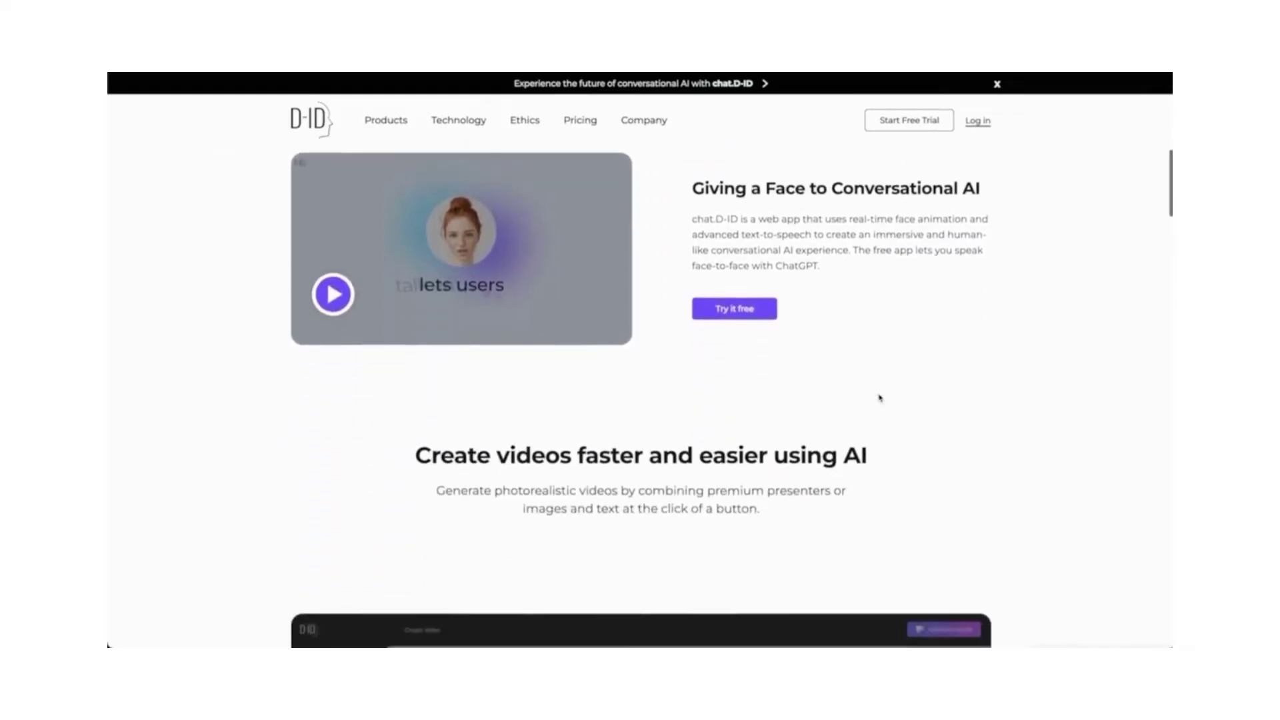
scroll(879, 398, down, 6)
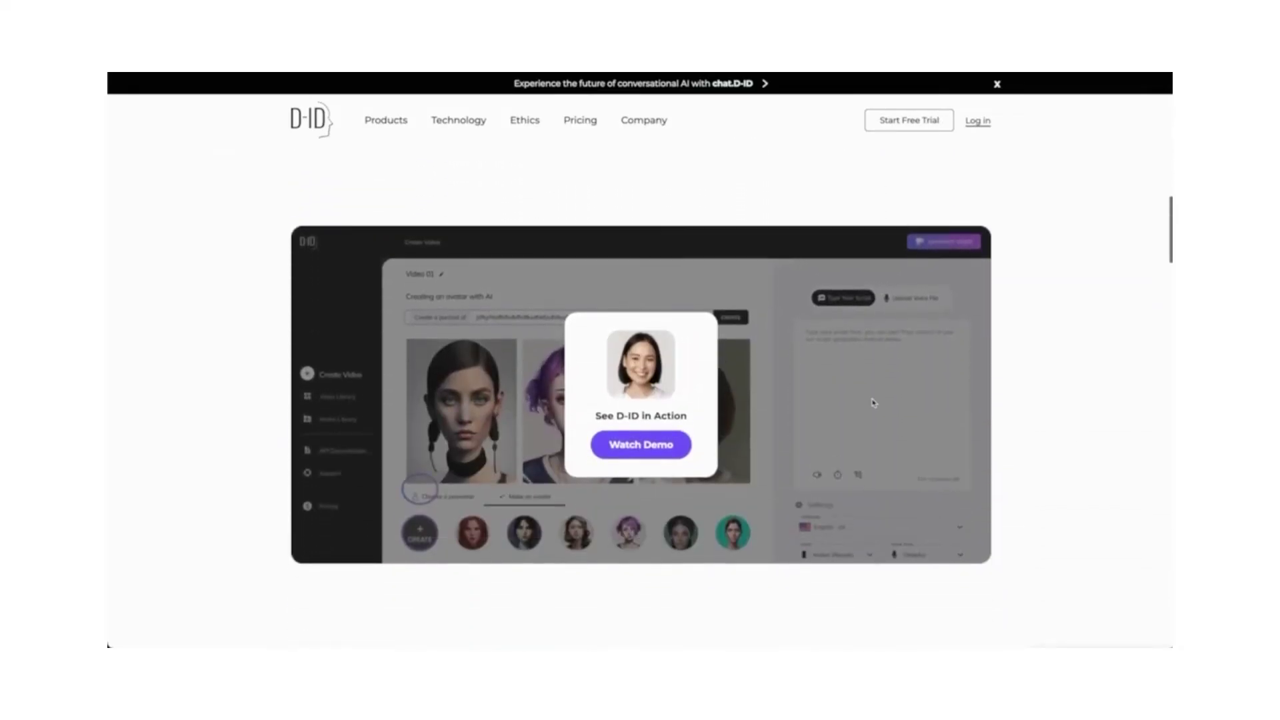
click(638, 450)
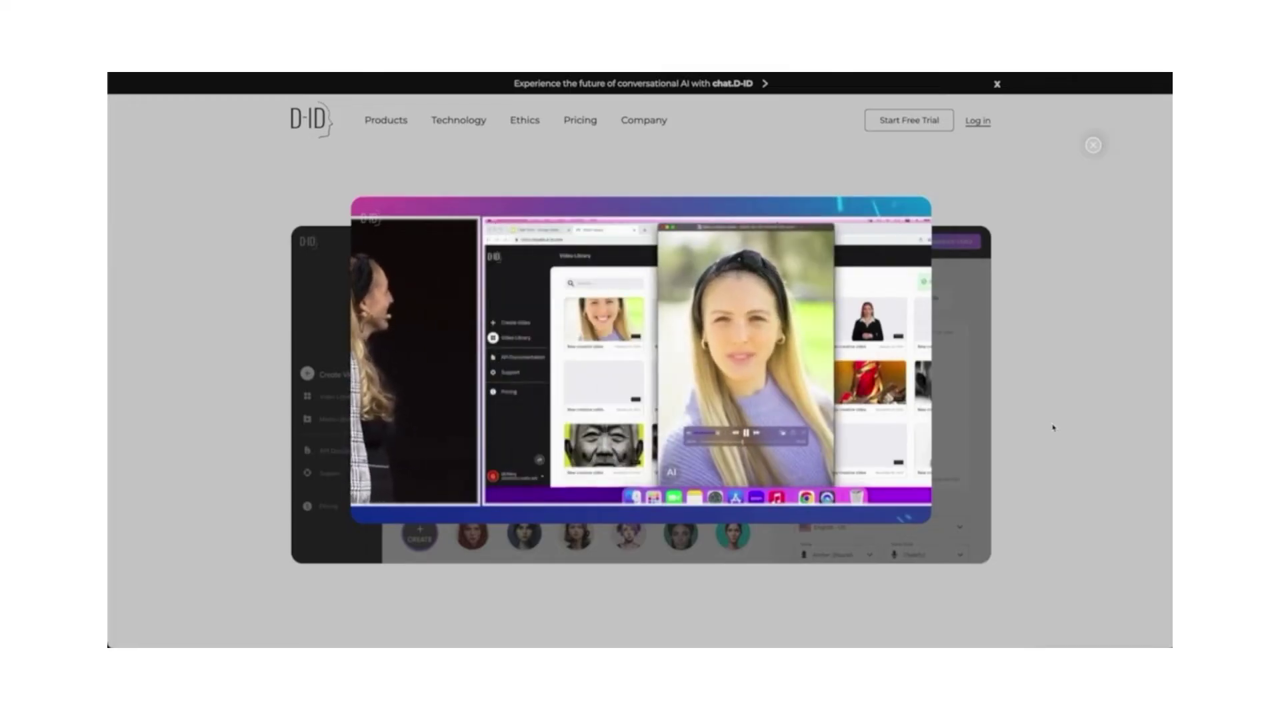
click(1093, 145)
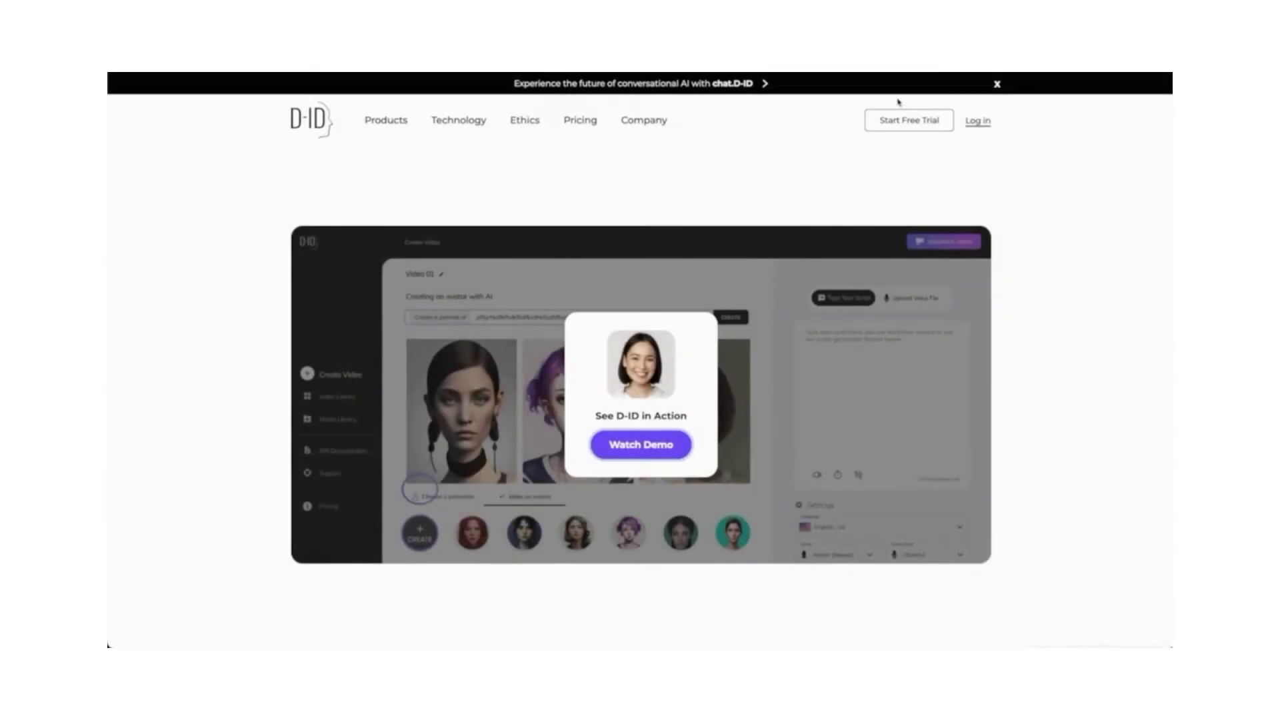
- Start the D-ID free trial, watch and close the Welcome to D-ID video, and begin a new video
click(928, 123)
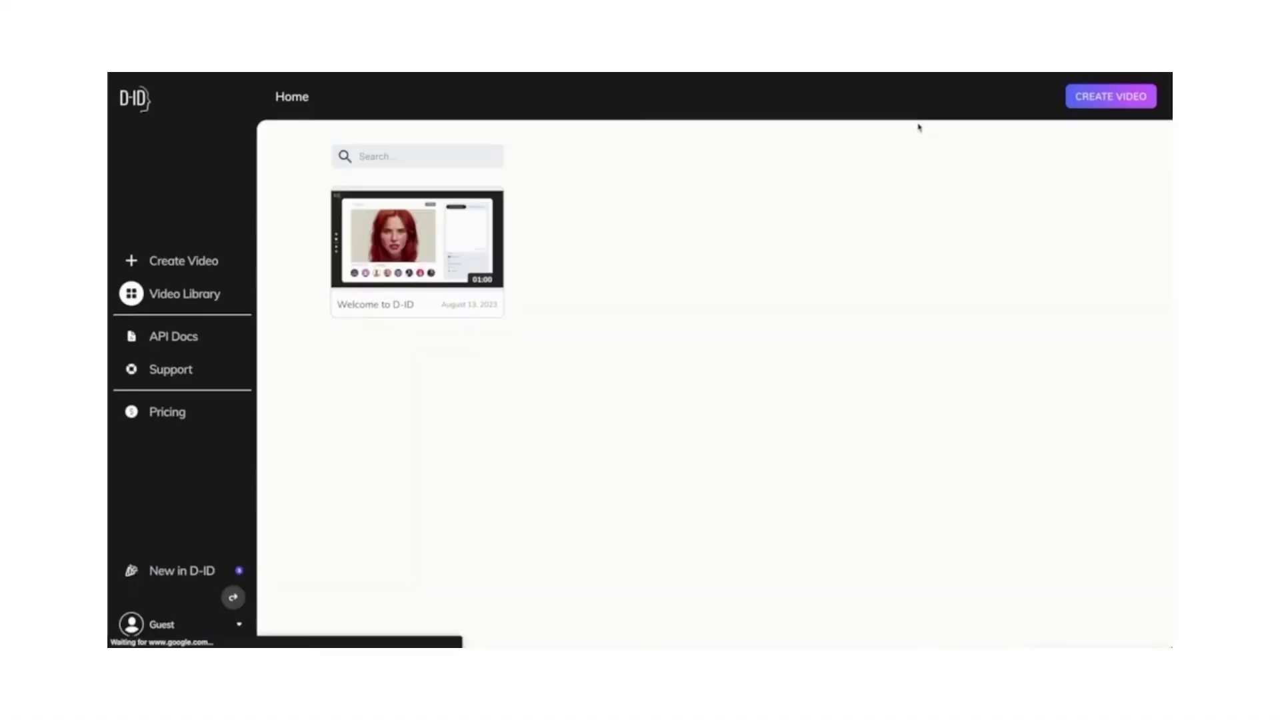
click(377, 229)
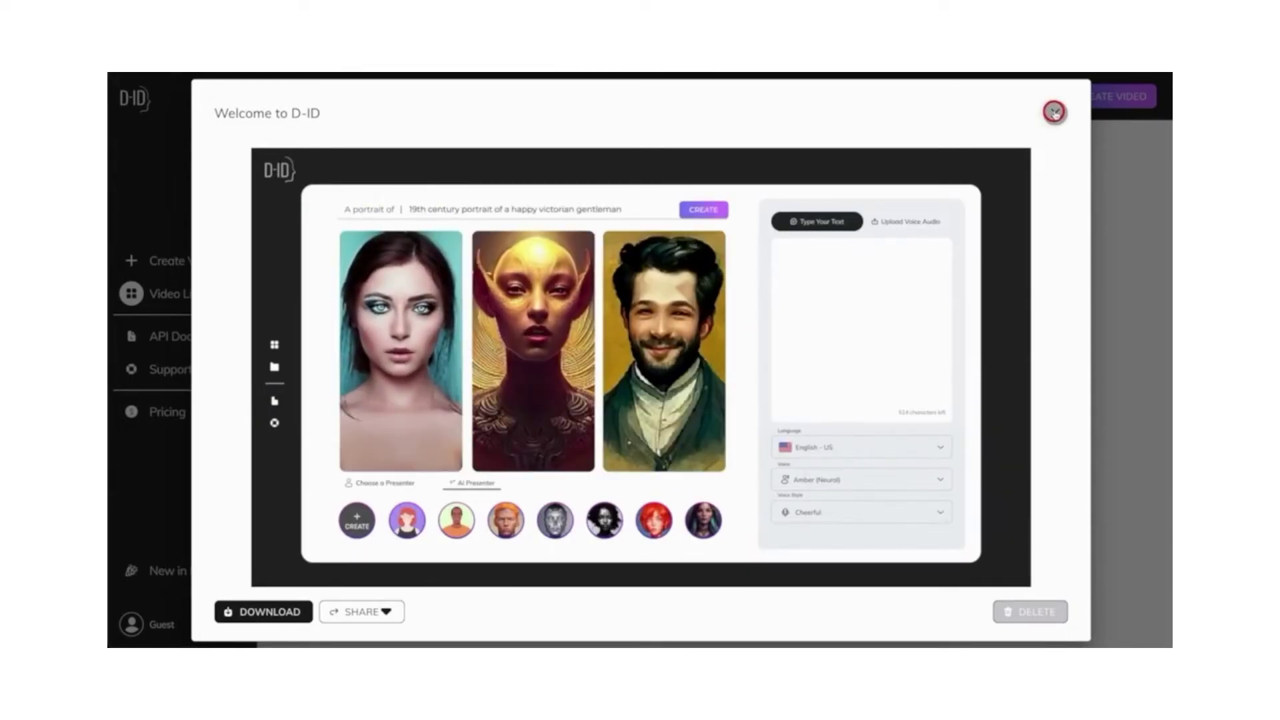
click(1054, 113)
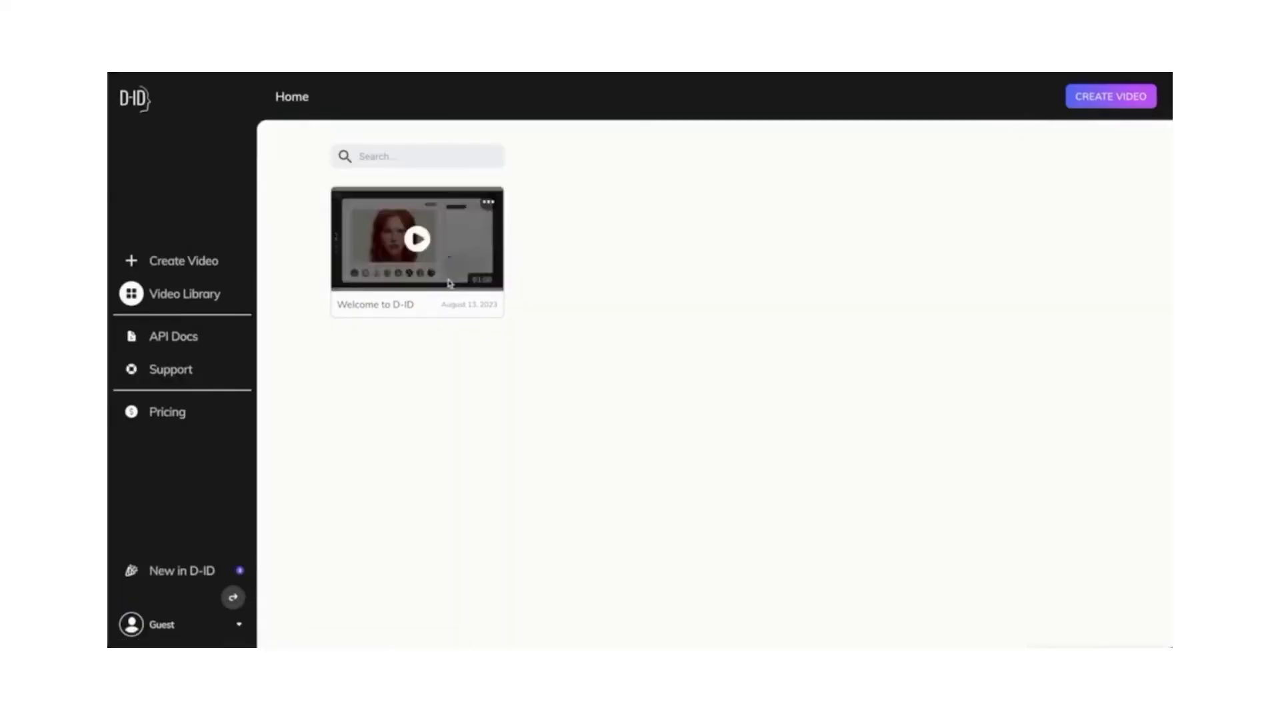
click(197, 259)
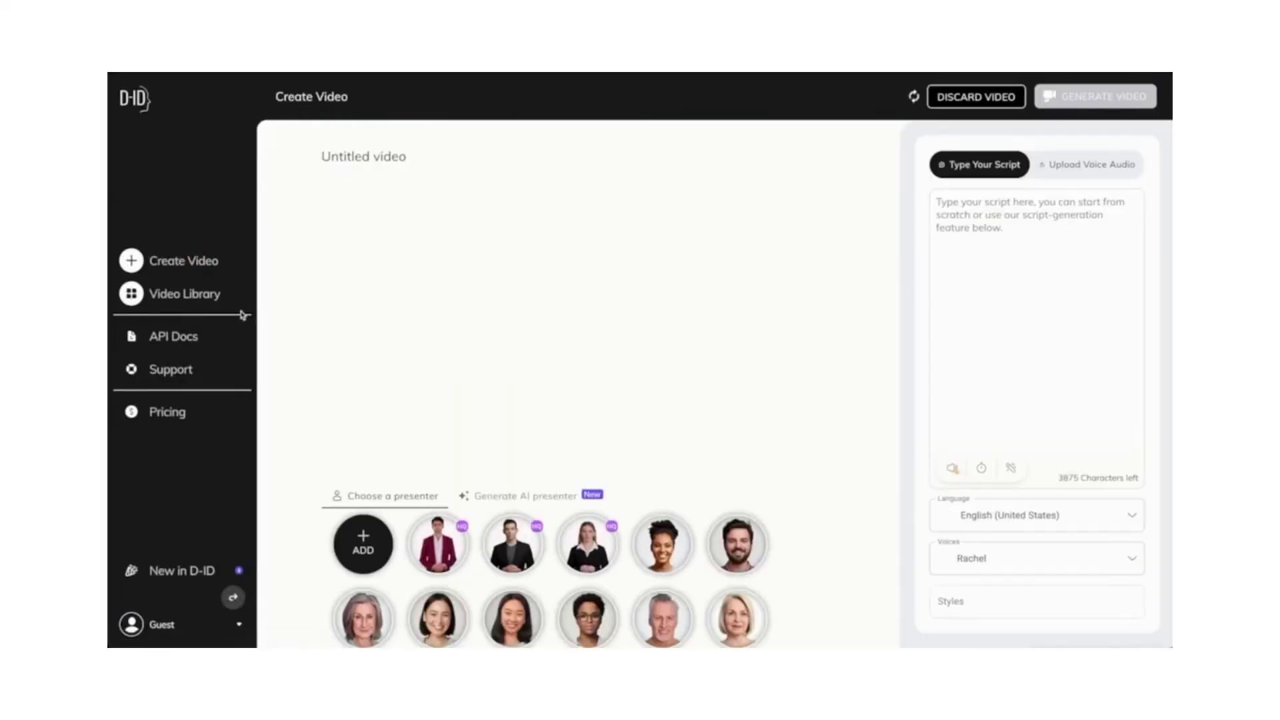
- Make the grey-haired man the presenter and choose Patrick as his voice
click(665, 627)
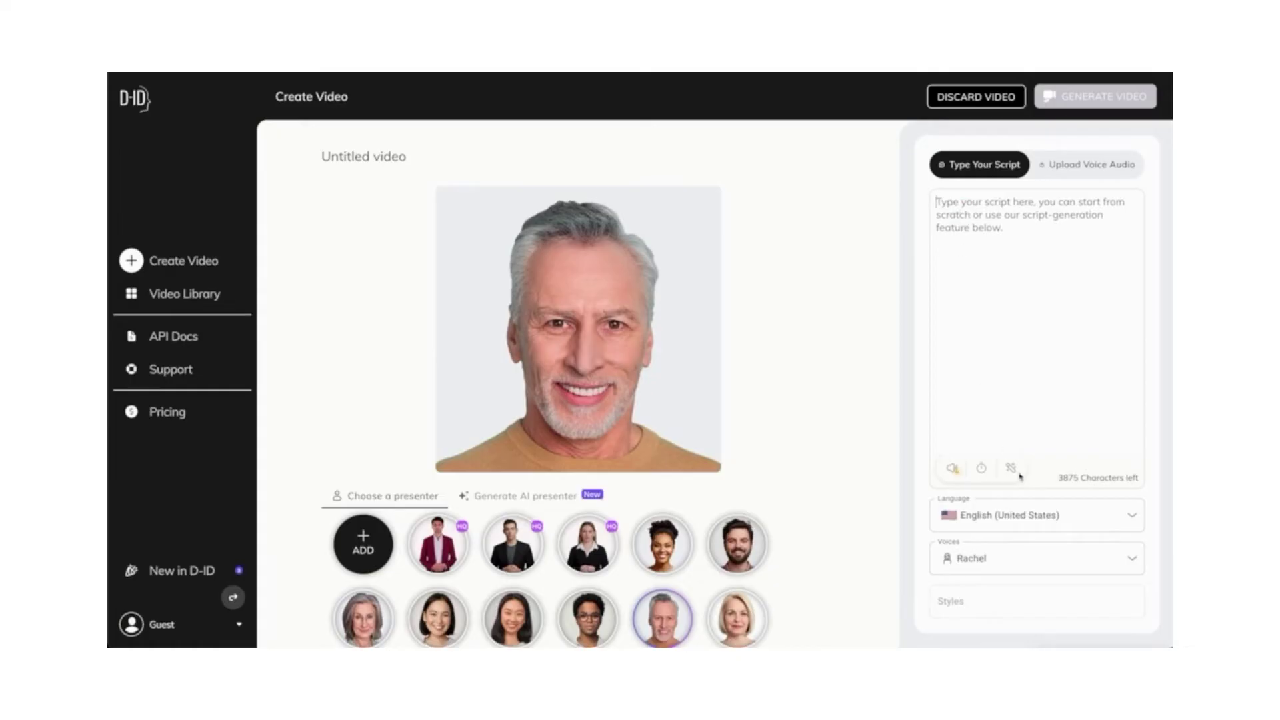
click(1014, 559)
scroll(991, 467, down, 3)
scroll(990, 467, down, 5)
click(981, 437)
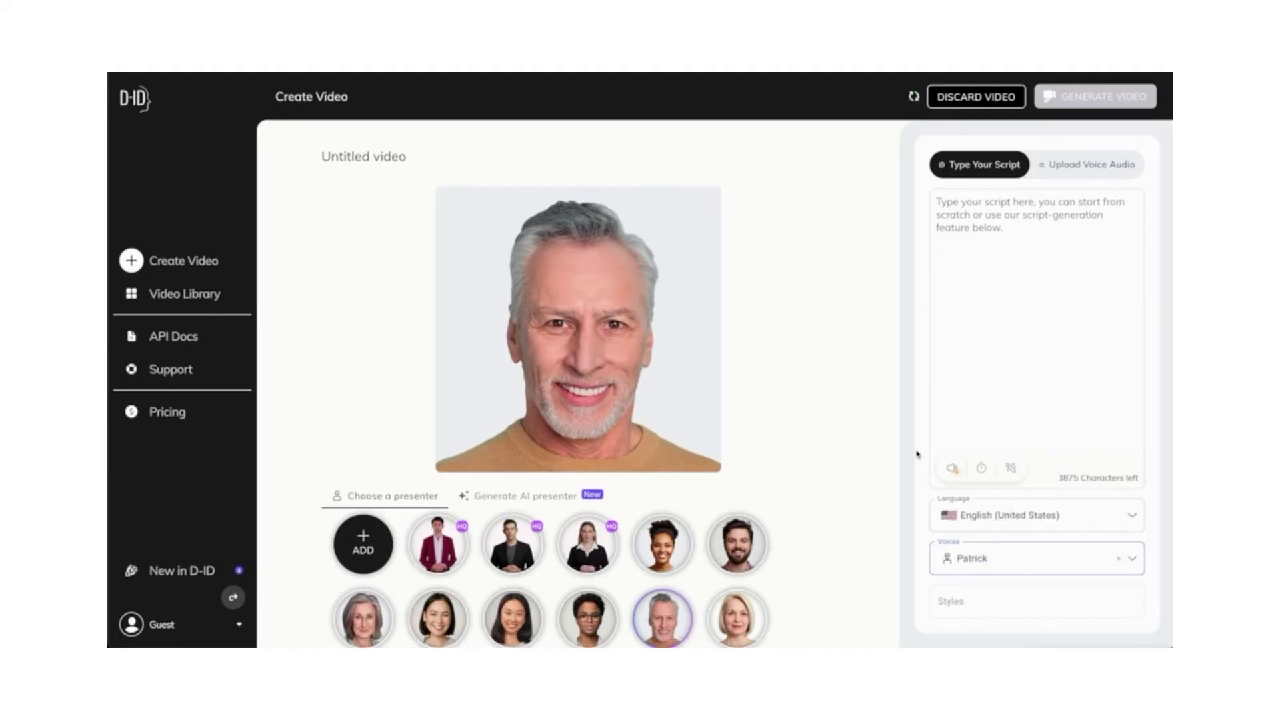
- Look at the Upload Voice Audio option, then return to the typed script
click(986, 282)
click(1051, 166)
click(987, 171)
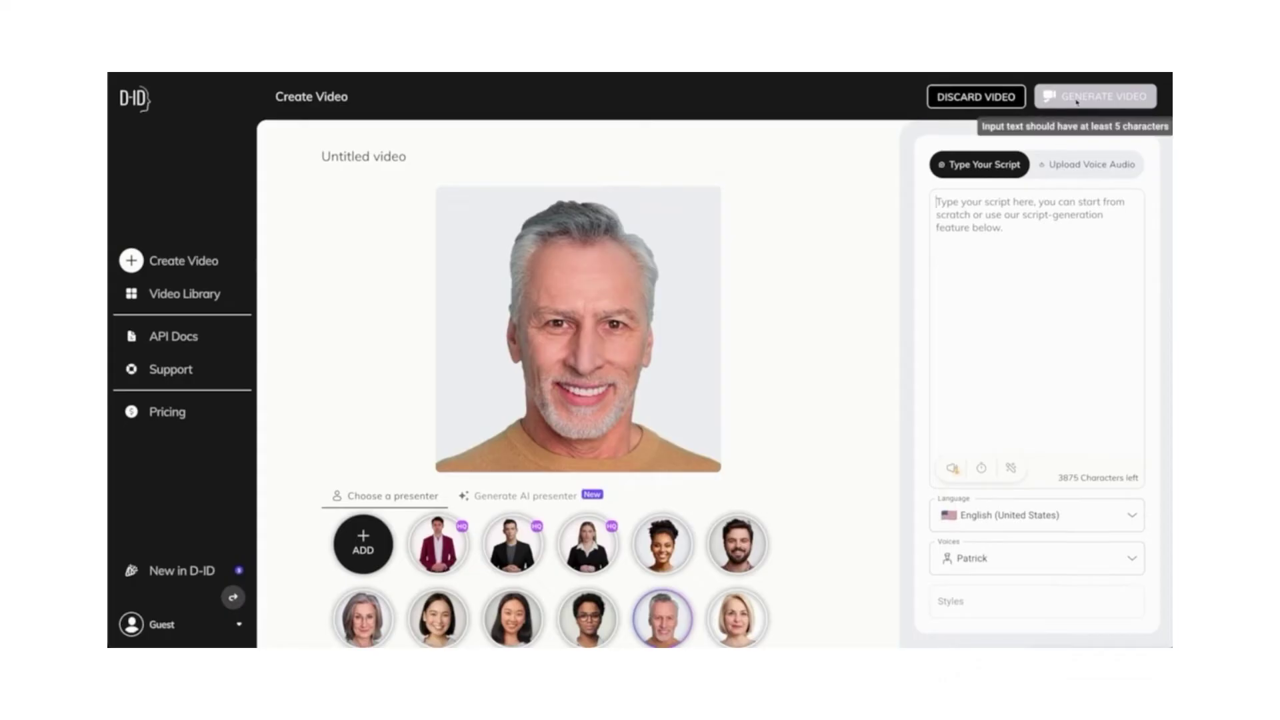
- Enter the 'Hello' script, switch the voice to Guy, and dismiss the sign-up prompt after trying to generate
click(1006, 204)
text(Hello and welcome.)
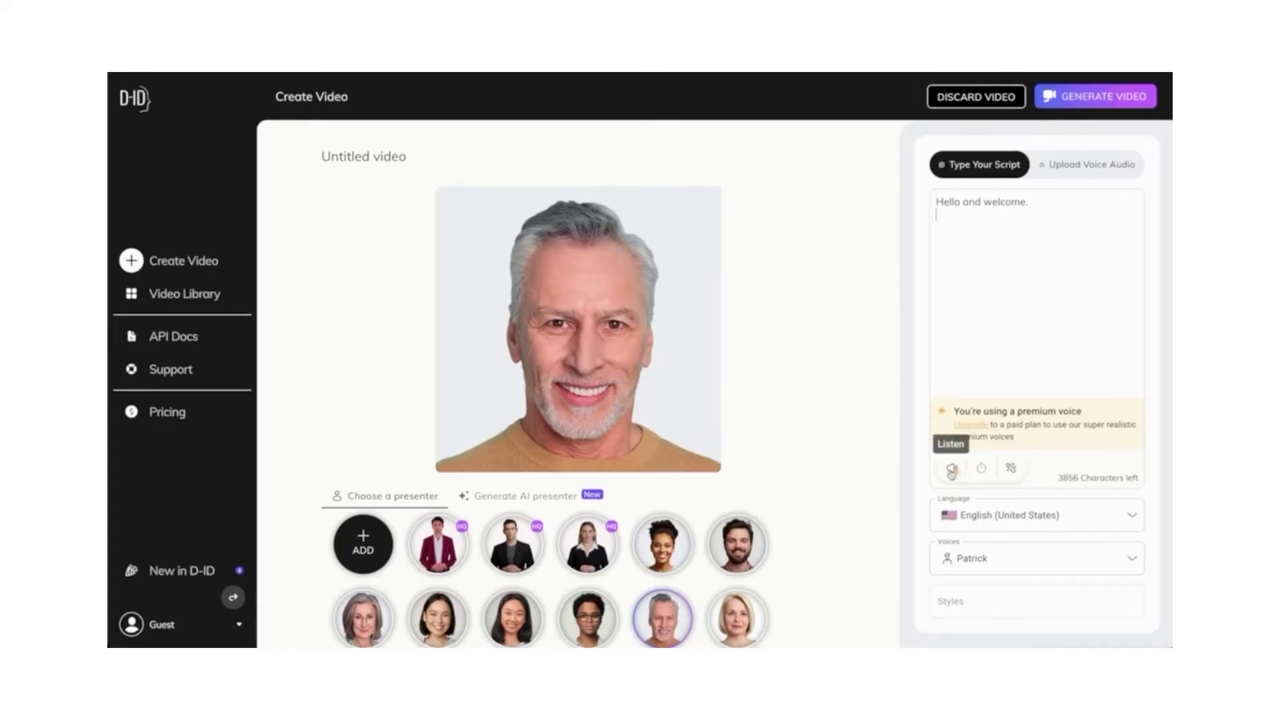
click(1021, 559)
scroll(995, 468, down, 5)
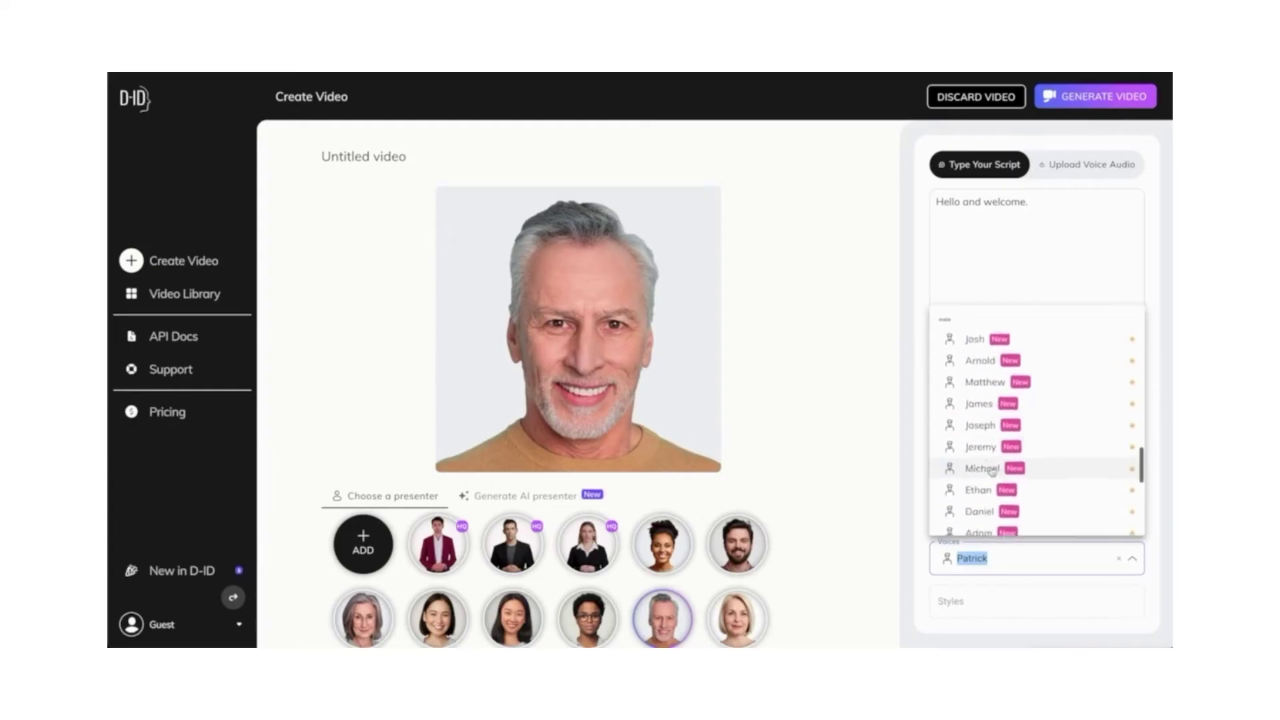
click(986, 448)
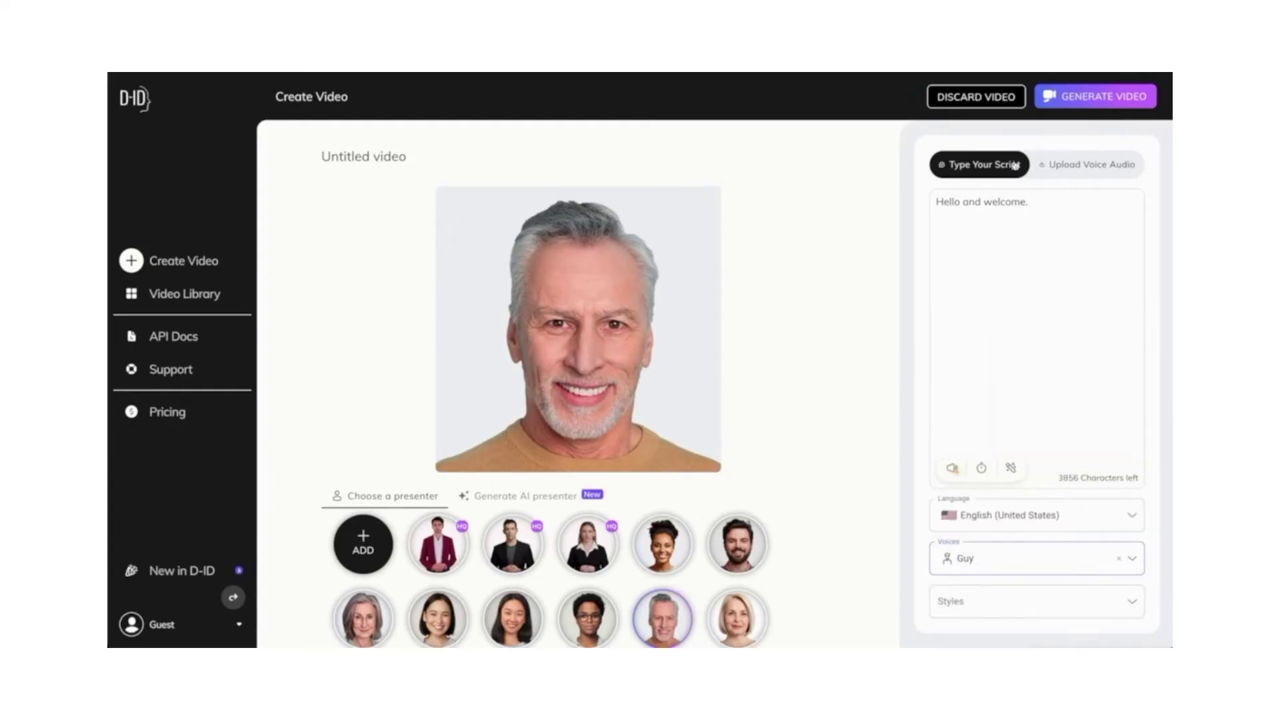
click(1075, 102)
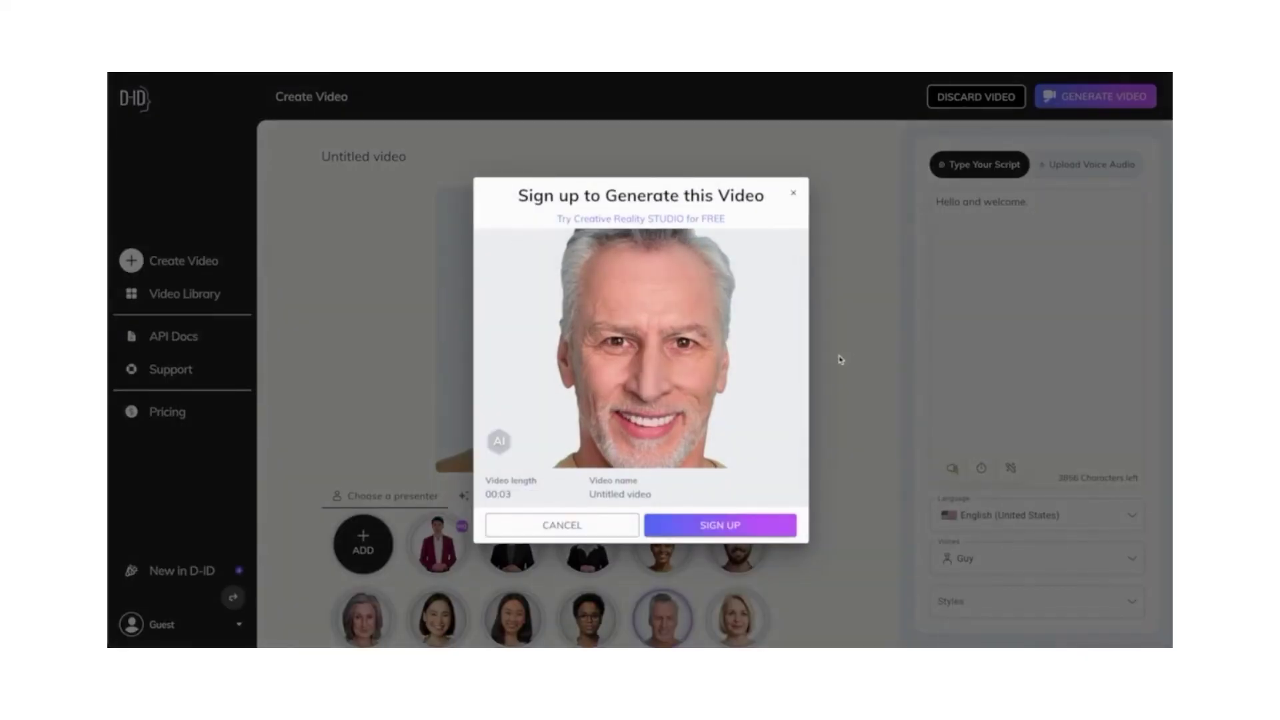
click(582, 525)
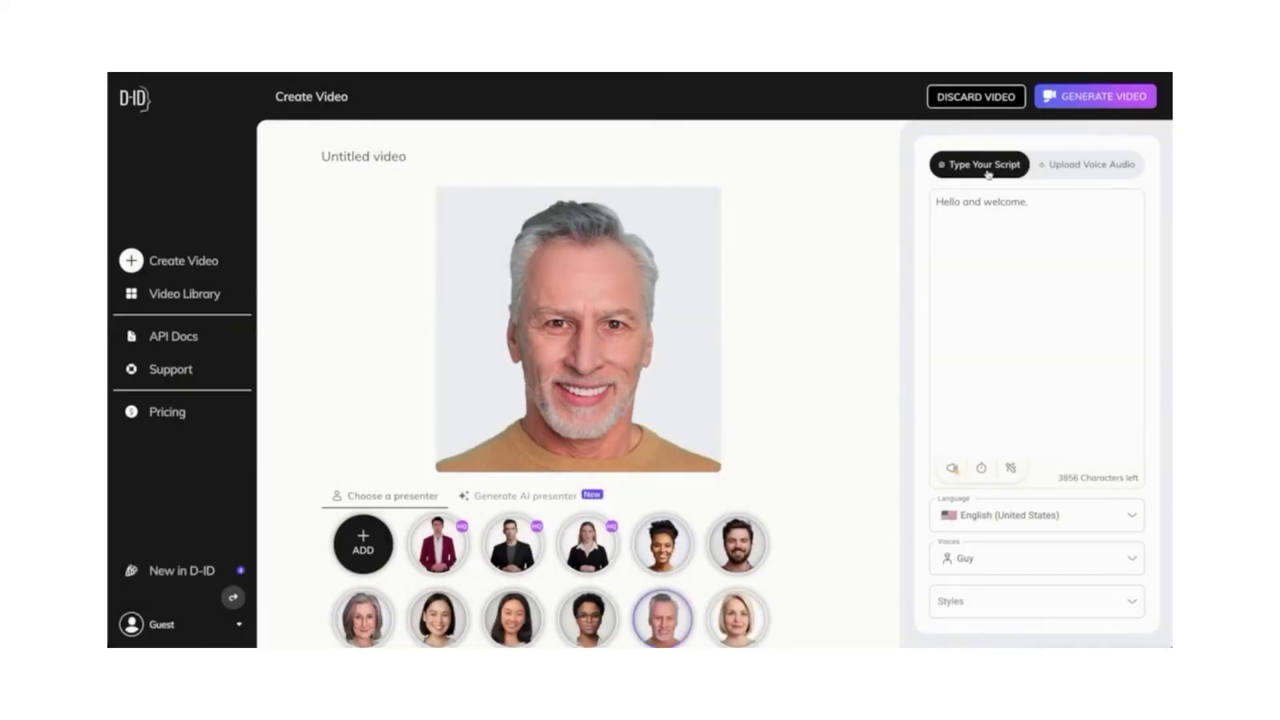
- Type 'Hello a', dismiss the sign-up prompt, then request the 3-credit 00:41 uploaded-audio video
click(1027, 225)
text(Hello a)
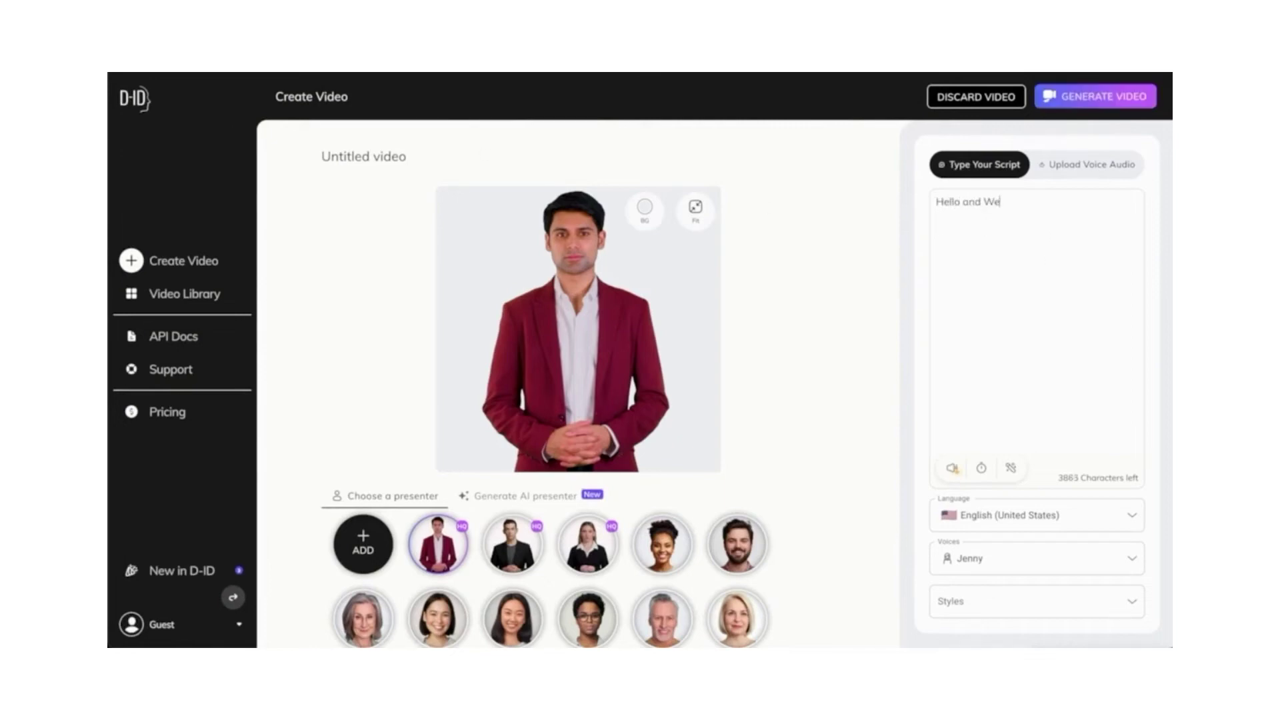
click(1083, 100)
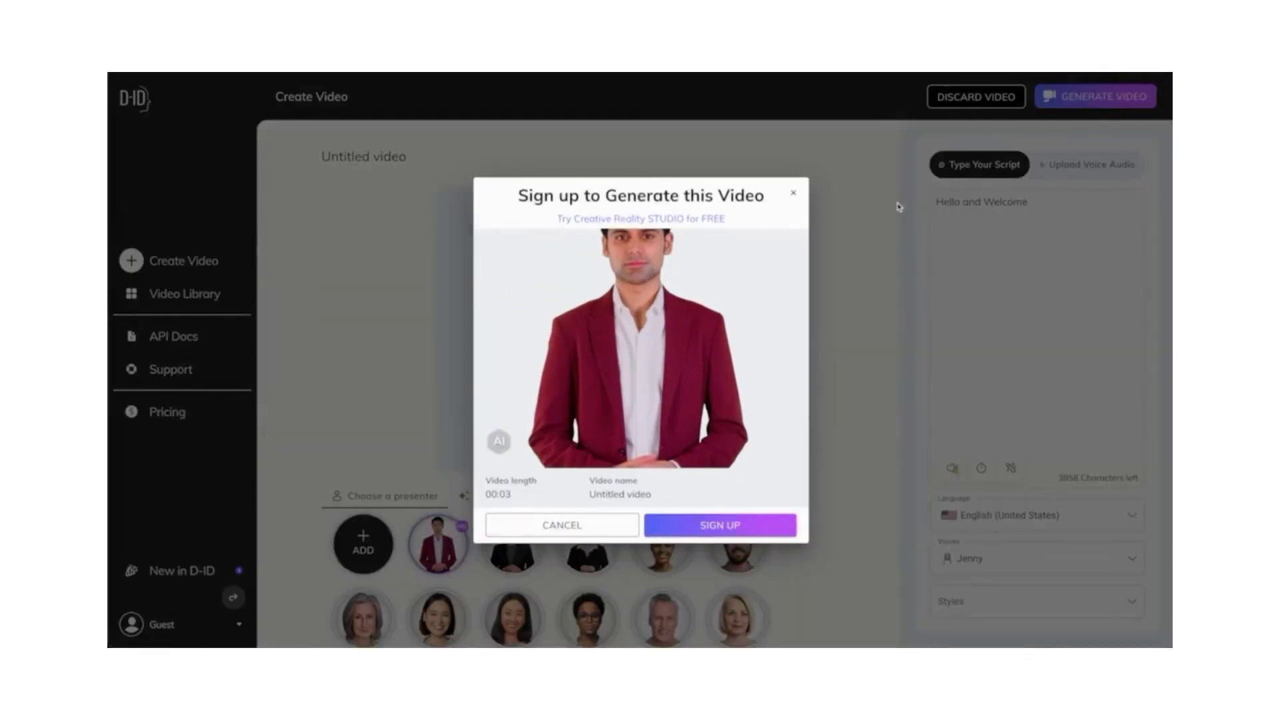
click(629, 527)
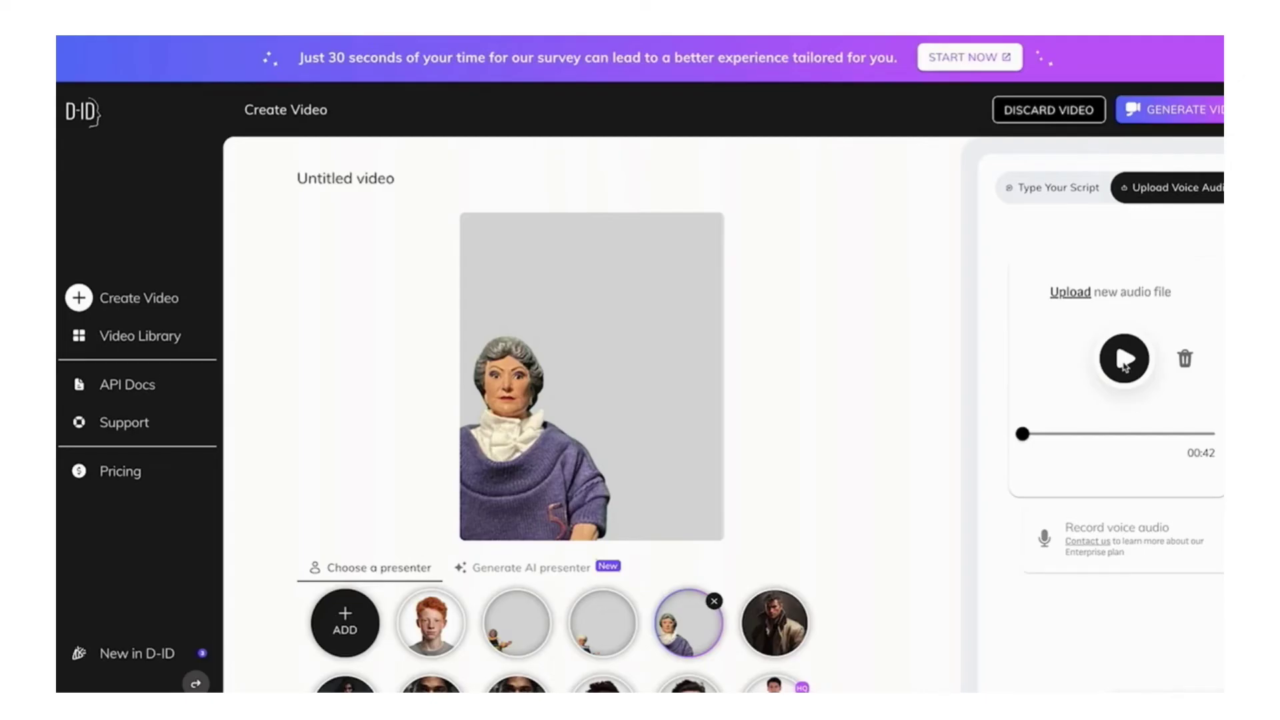
click(1178, 113)
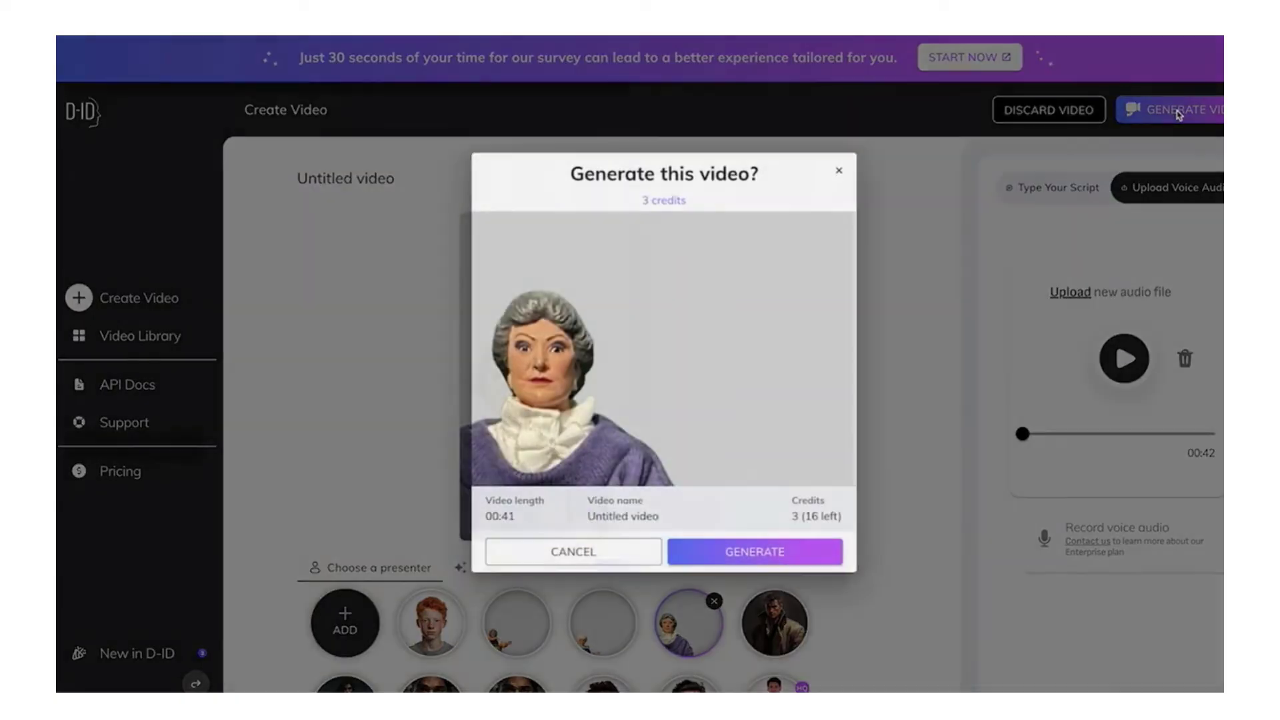